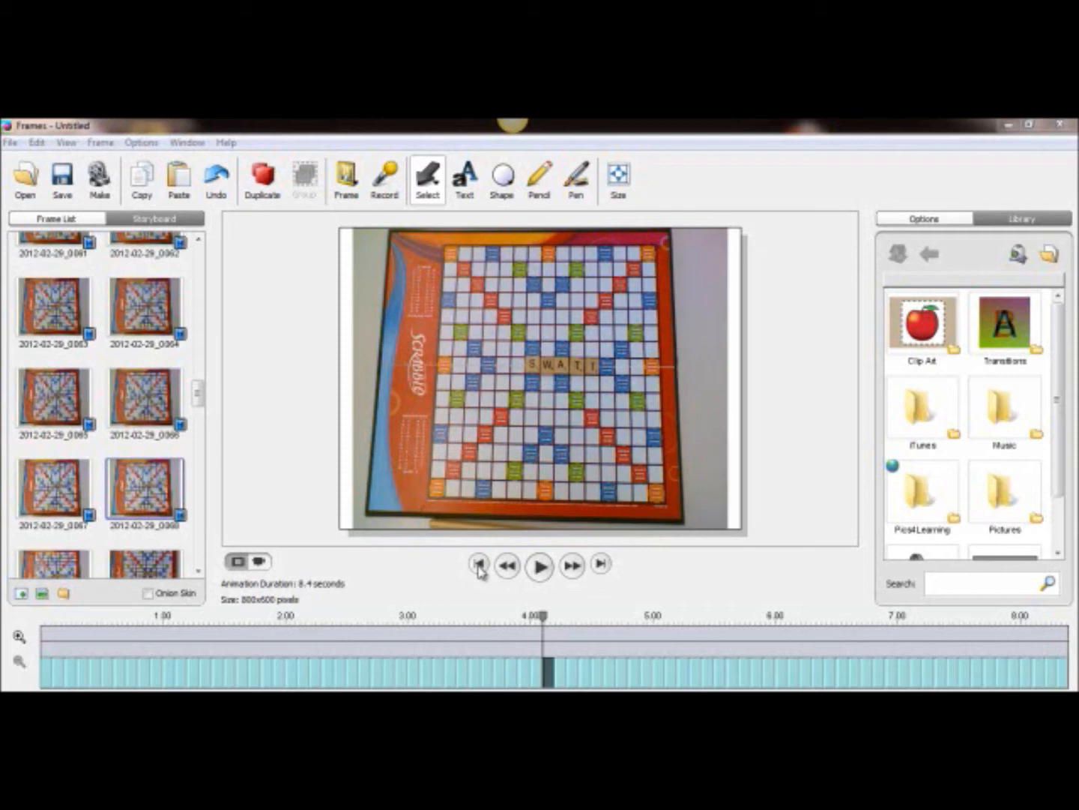
Step: Add the Bam cartoon clip art to the current frame and place it over the board's upper-left corner
{"action": "left_click", "coordinate": [544, 378]}
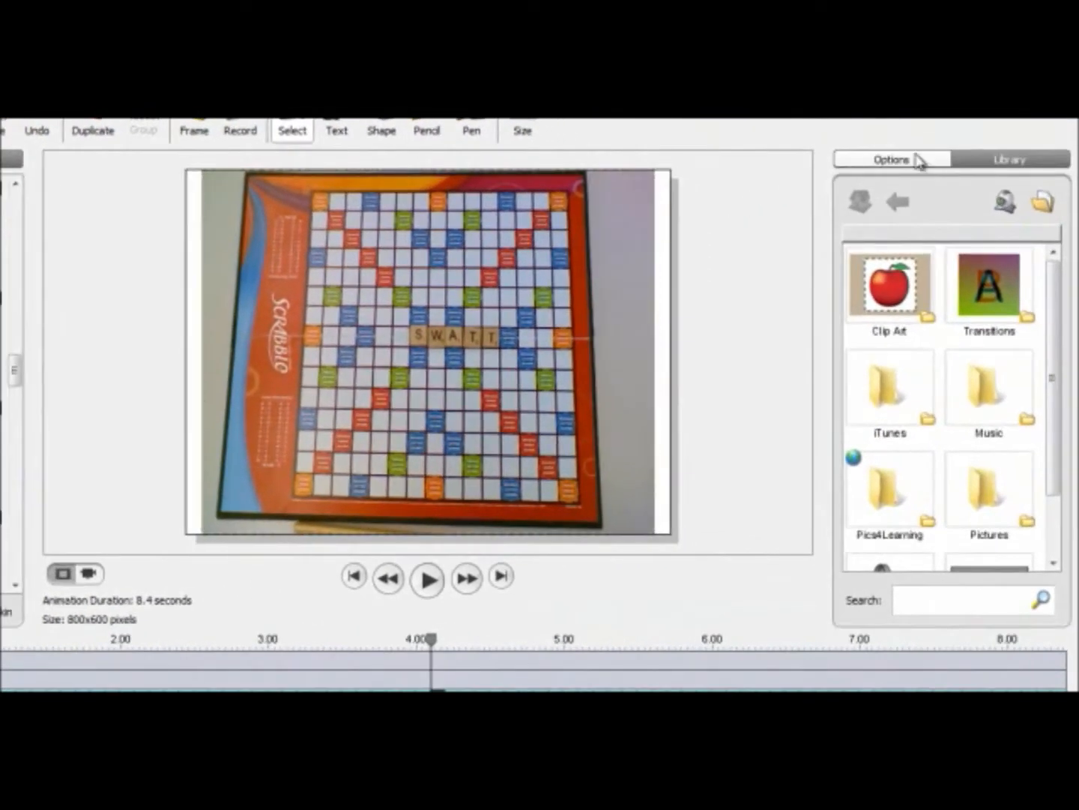
{"action": "double_click", "coordinate": [900, 293]}
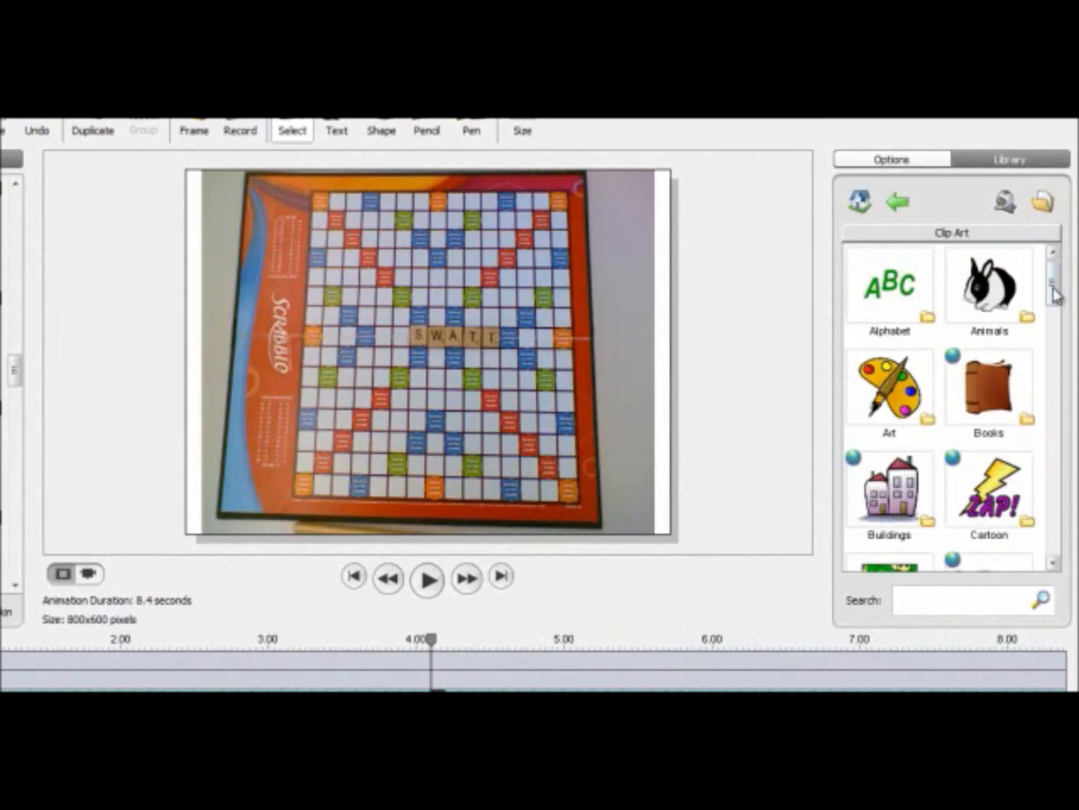
{"action": "double_click", "coordinate": [989, 494]}
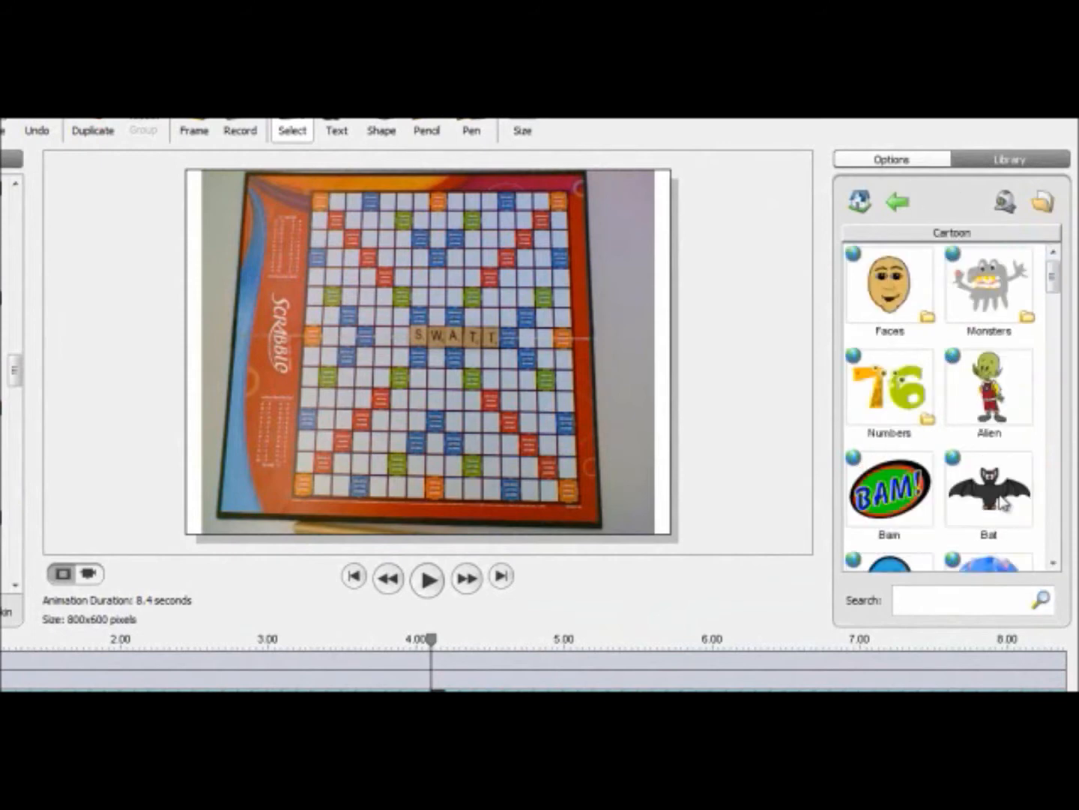
{"action": "double_click", "coordinate": [895, 503]}
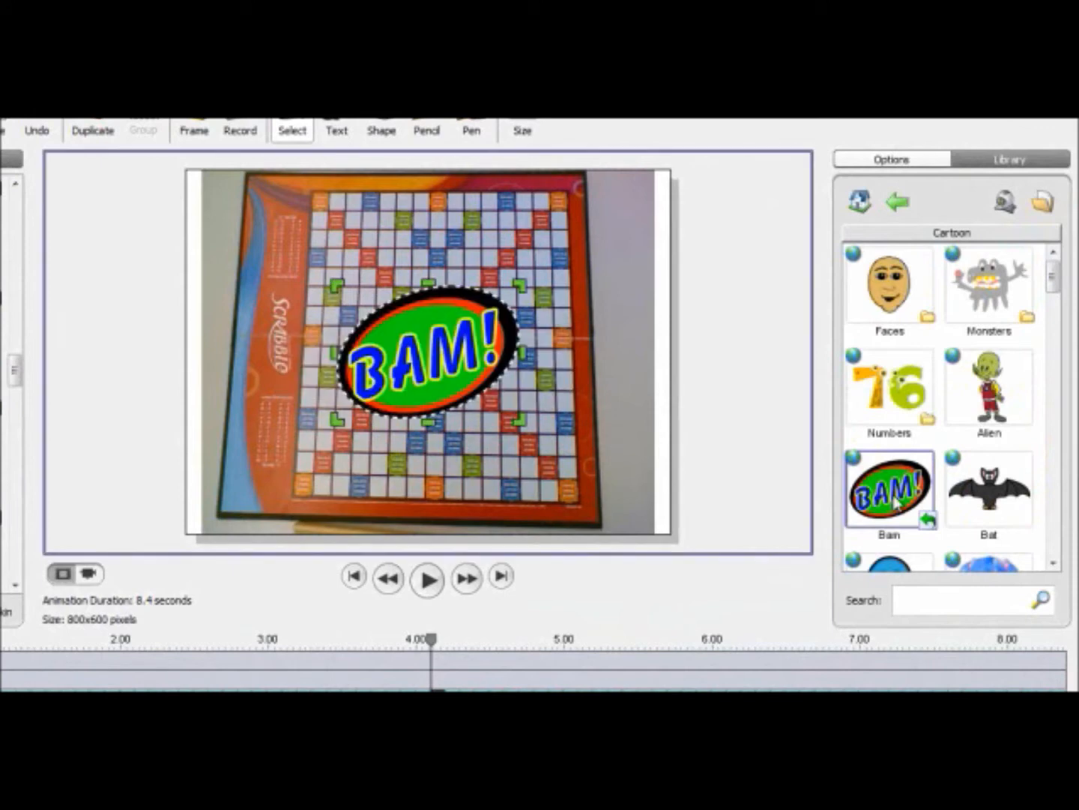
{"action": "left_click_drag", "start_coordinate": [440, 358], "coordinate": [333, 286]}
{"action": "left_click_drag", "start_coordinate": [405, 334], "coordinate": [379, 290]}
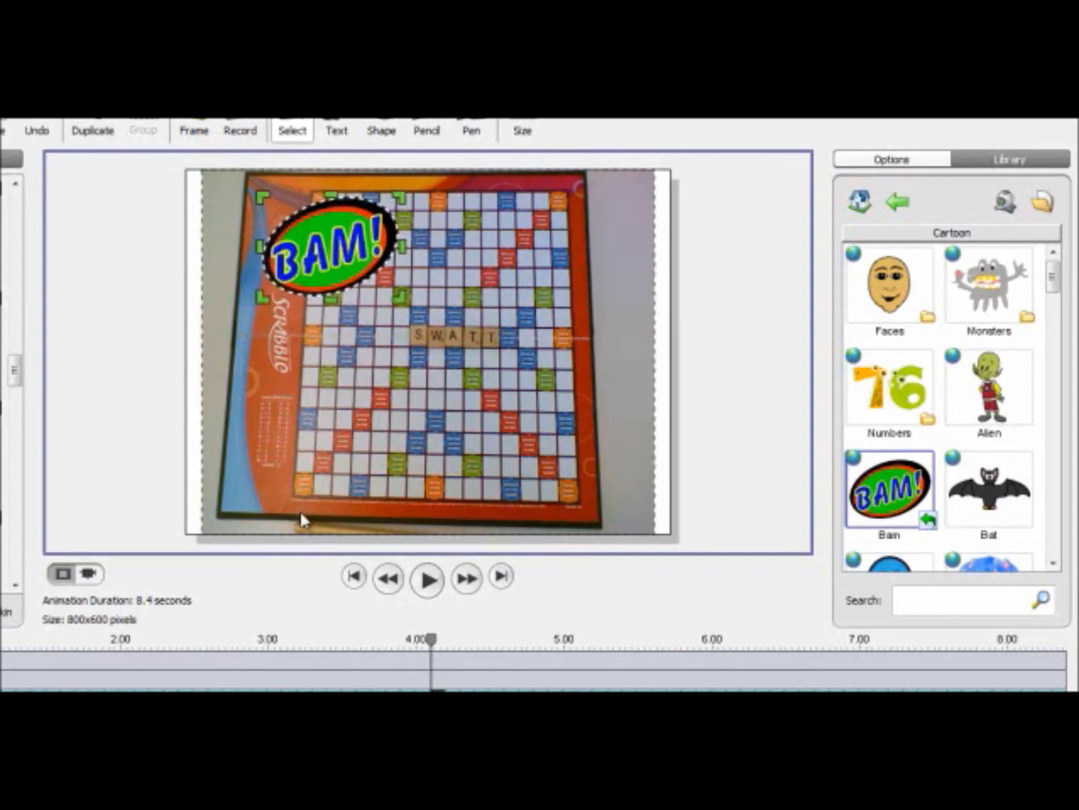
Step: Play the animation through the frame with the BAM! clip art to check how briefly it shows
{"action": "left_click", "coordinate": [356, 660]}
{"action": "left_click_drag", "start_coordinate": [432, 638], "coordinate": [368, 638]}
{"action": "left_click", "coordinate": [428, 581]}
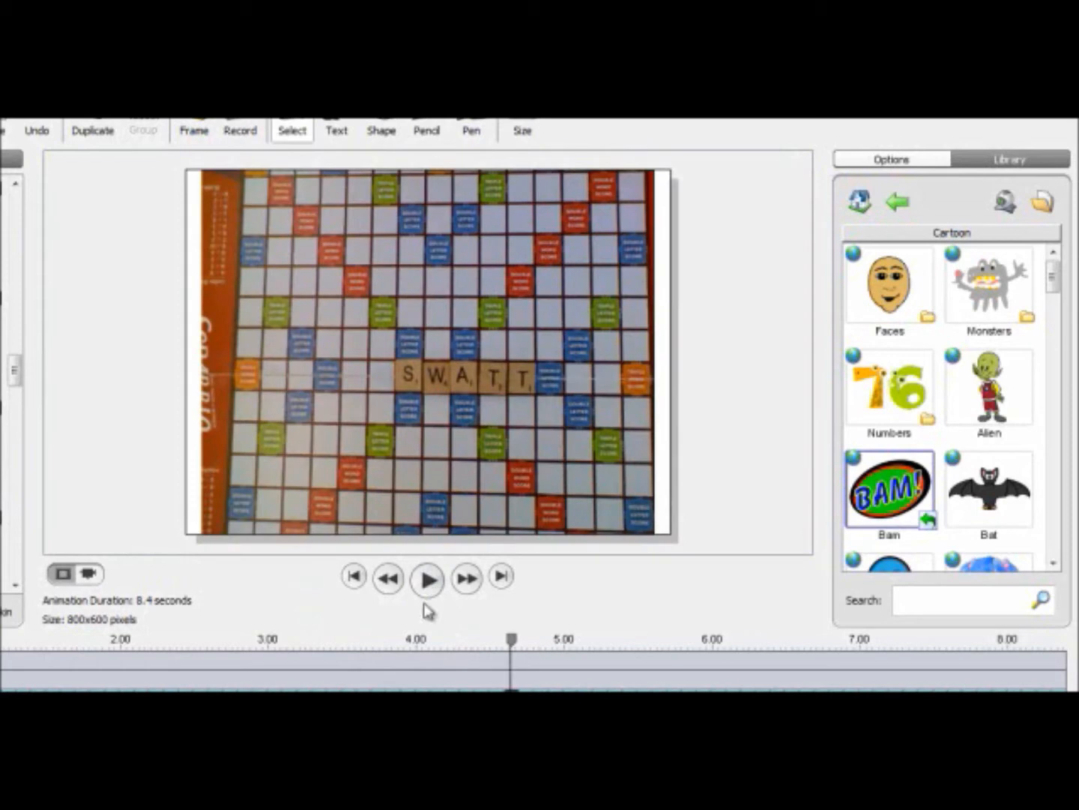
Step: Set the duration of the frame with the BAM! clip art to 1.4 seconds
{"action": "left_click_drag", "start_coordinate": [511, 640], "coordinate": [431, 638]}
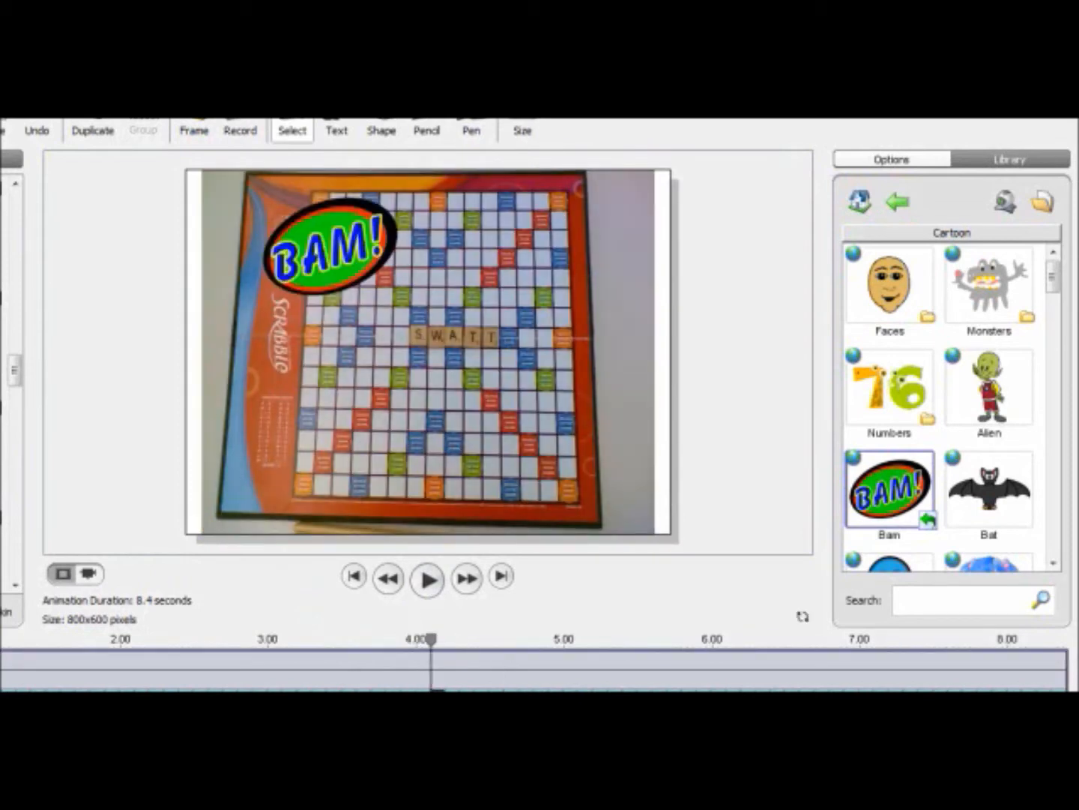
{"action": "left_click", "coordinate": [921, 161]}
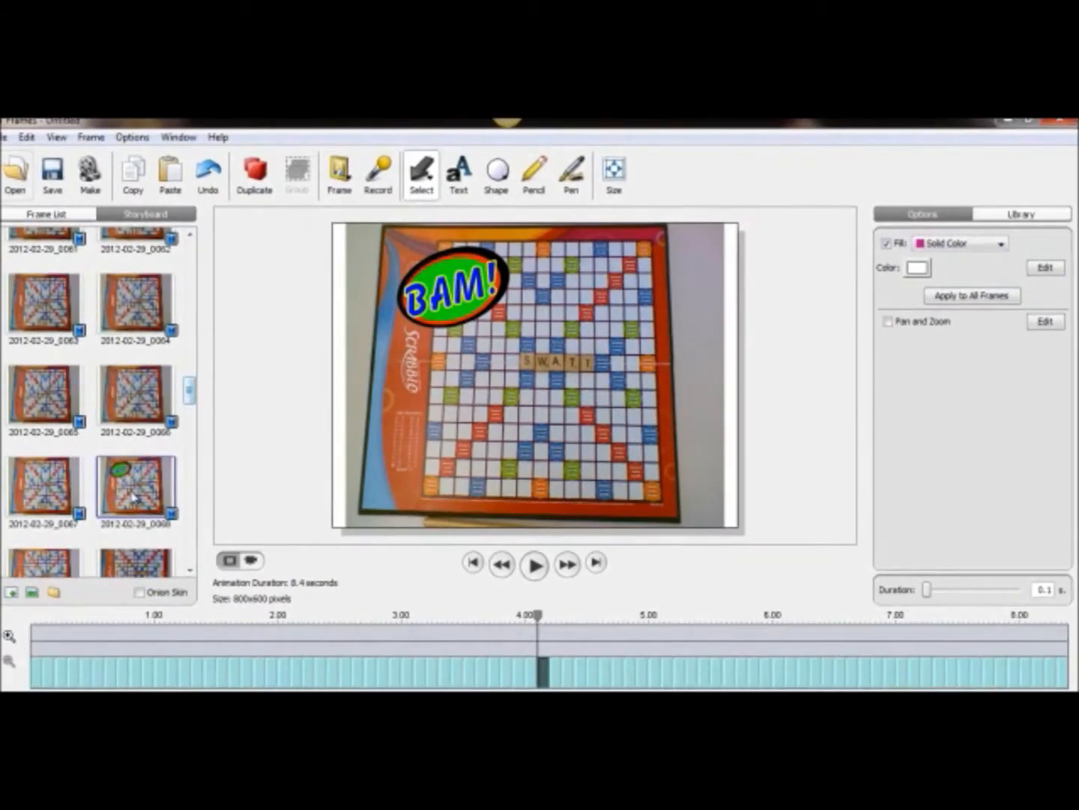
{"action": "left_click_drag", "start_coordinate": [929, 592], "coordinate": [942, 596]}
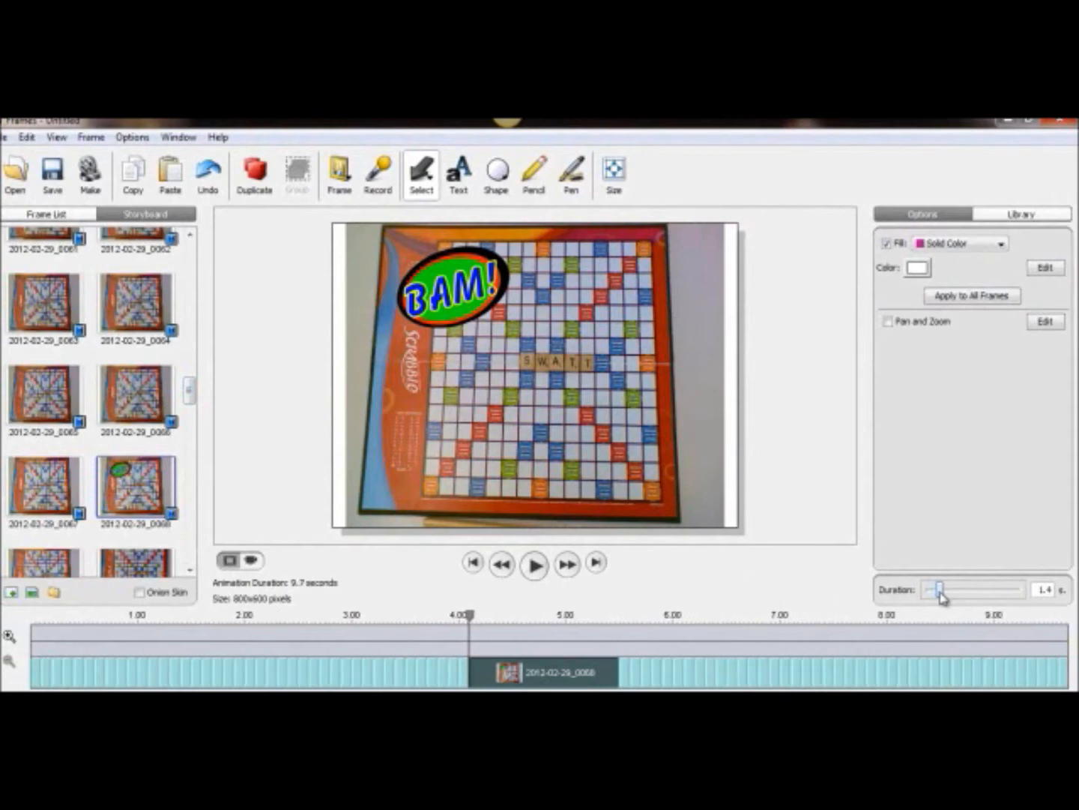
Step: Preview the animation from about 3.4 seconds through the lengthened BAM! frame
{"action": "left_click_drag", "start_coordinate": [470, 616], "coordinate": [398, 618]}
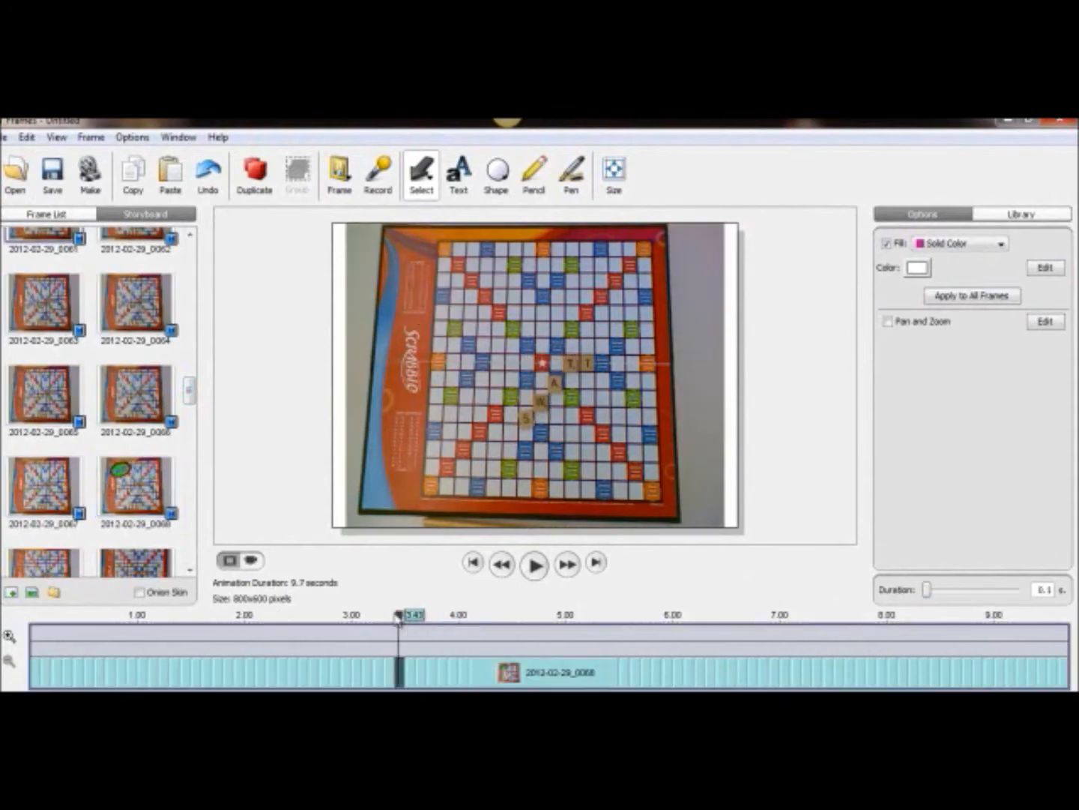
{"action": "left_click", "coordinate": [535, 567]}
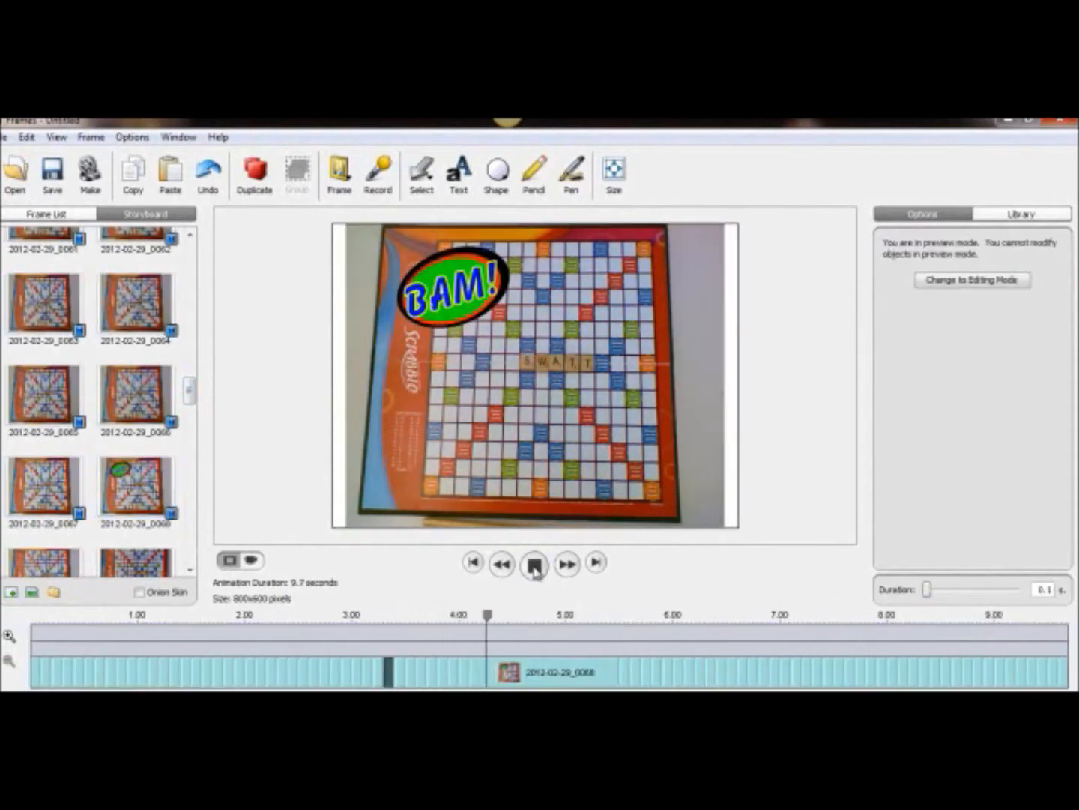
{"action": "left_click", "coordinate": [534, 567]}
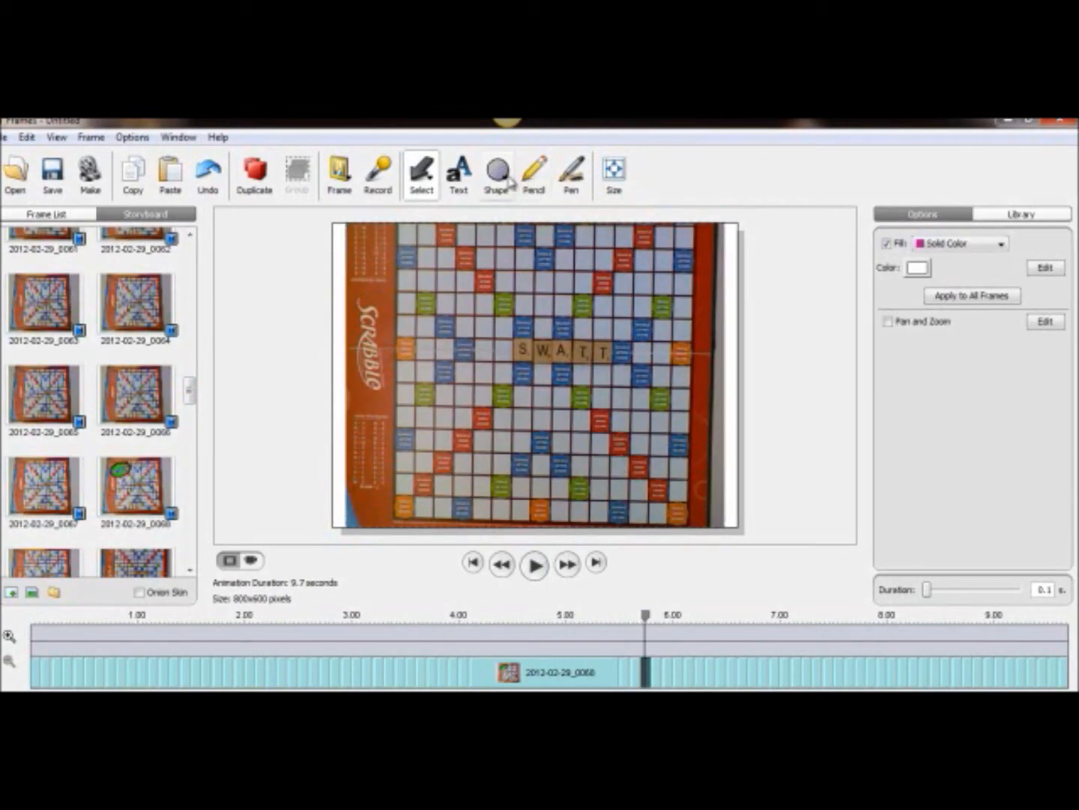
Step: Add a rectangular speech bubble reading "HI" at the frame's upper-right corner, pointing to the SWATT tiles
{"action": "left_click", "coordinate": [471, 181]}
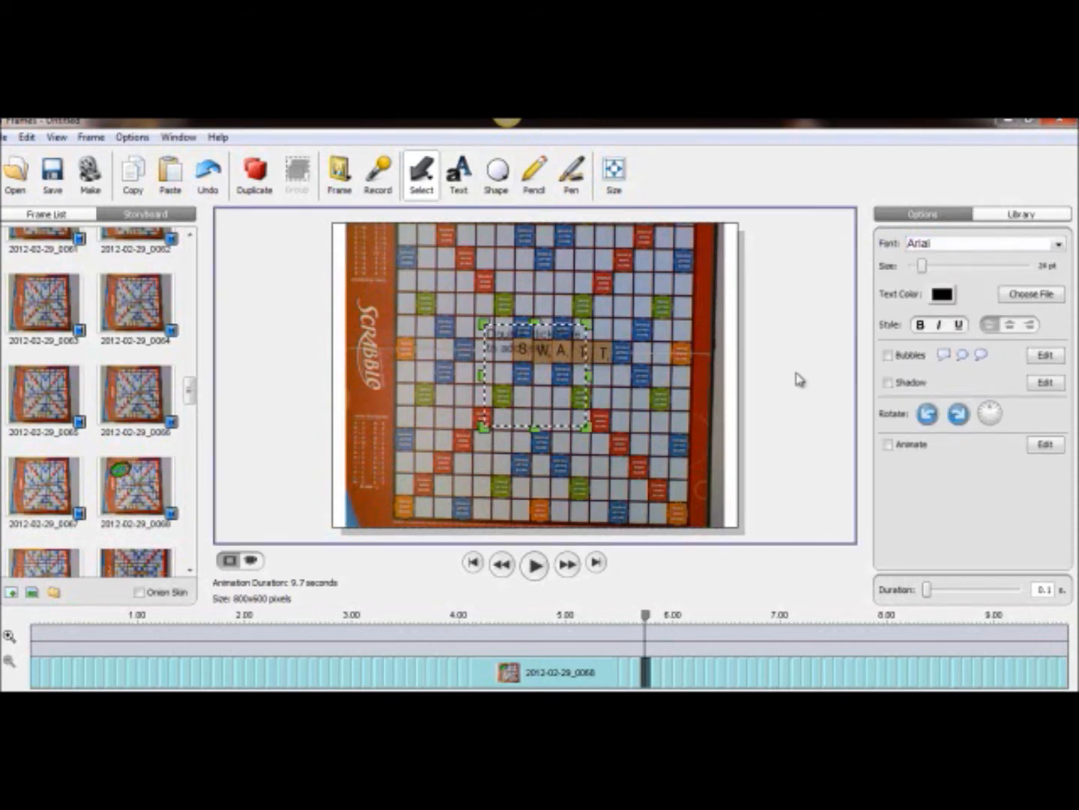
{"action": "left_click", "coordinate": [946, 358]}
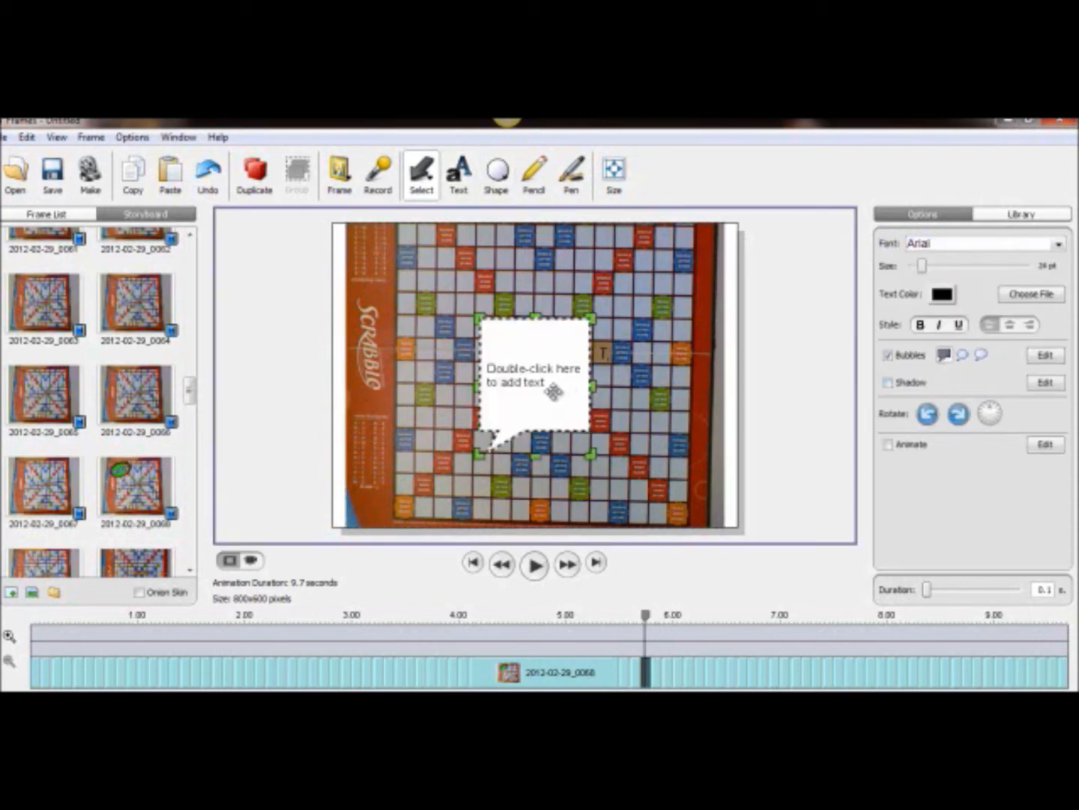
{"action": "left_click_drag", "start_coordinate": [540, 337], "coordinate": [672, 255]}
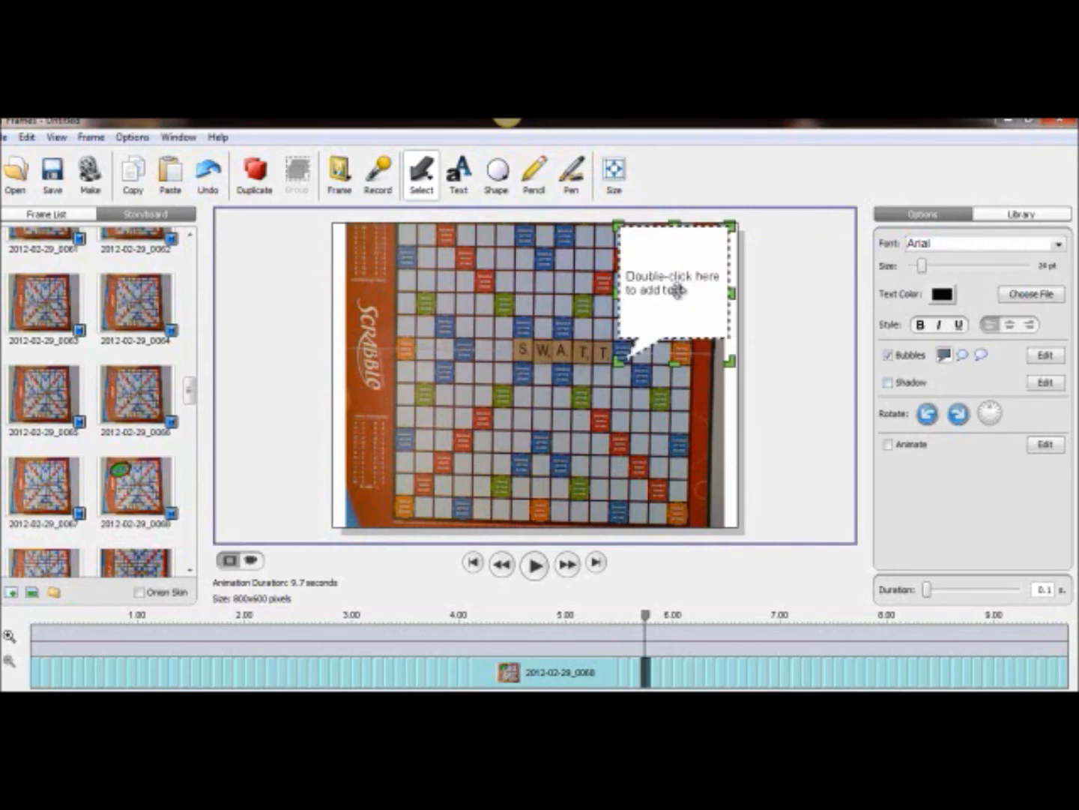
{"action": "double_click", "coordinate": [677, 289]}
{"action": "type", "text": "Hi"}
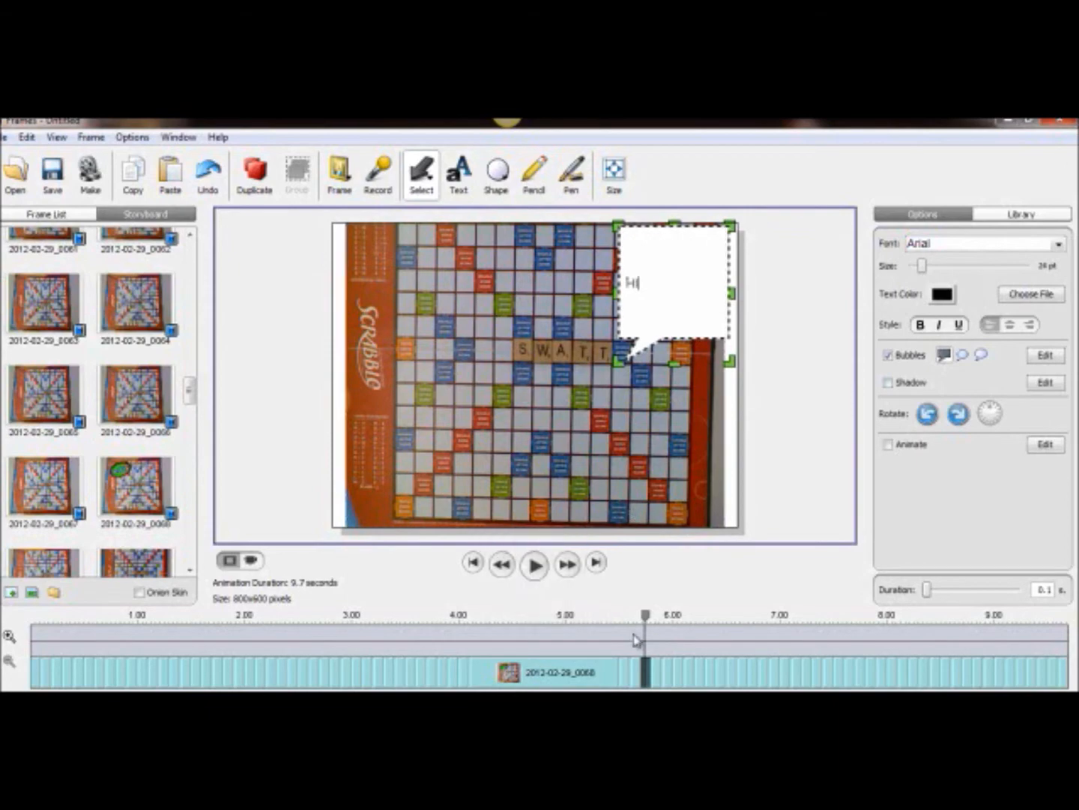
Step: Preview the animation from about 4 seconds through the speech bubble frame
{"action": "left_click_drag", "start_coordinate": [646, 617], "coordinate": [462, 617]}
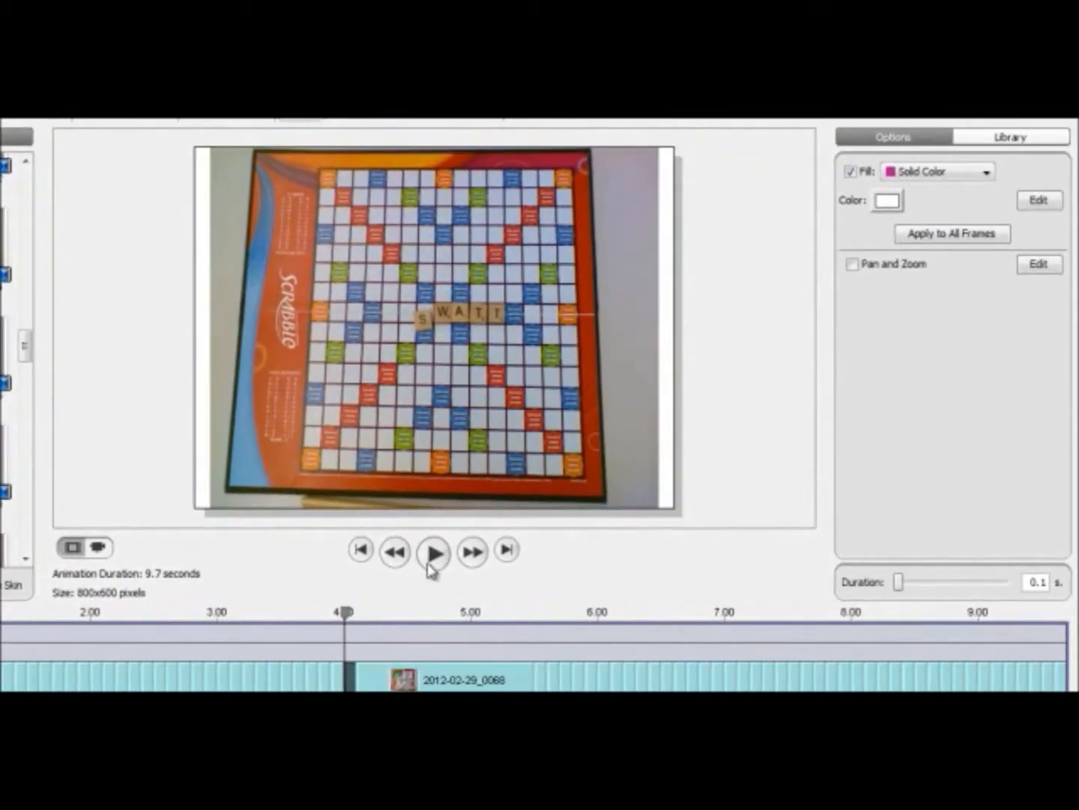
{"action": "left_click", "coordinate": [441, 558]}
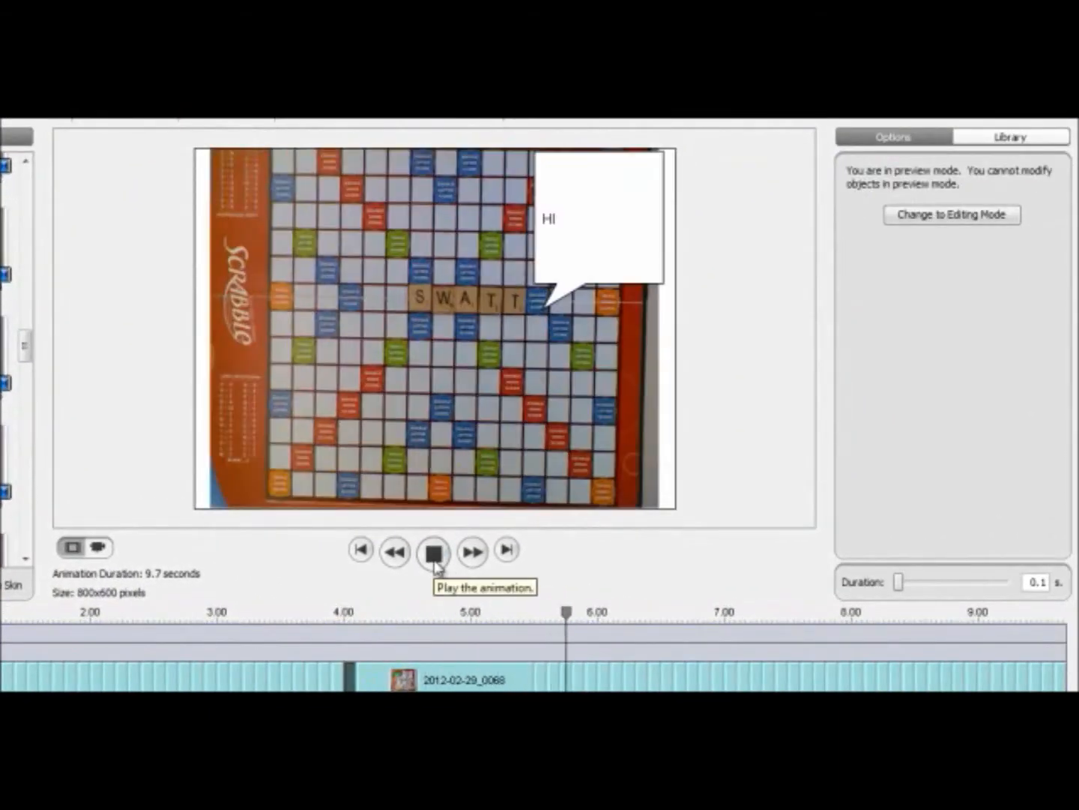
{"action": "left_click", "coordinate": [434, 553]}
Step: Set the duration of the frame with the HI speech bubble to 1.9 seconds
{"action": "left_click", "coordinate": [548, 684]}
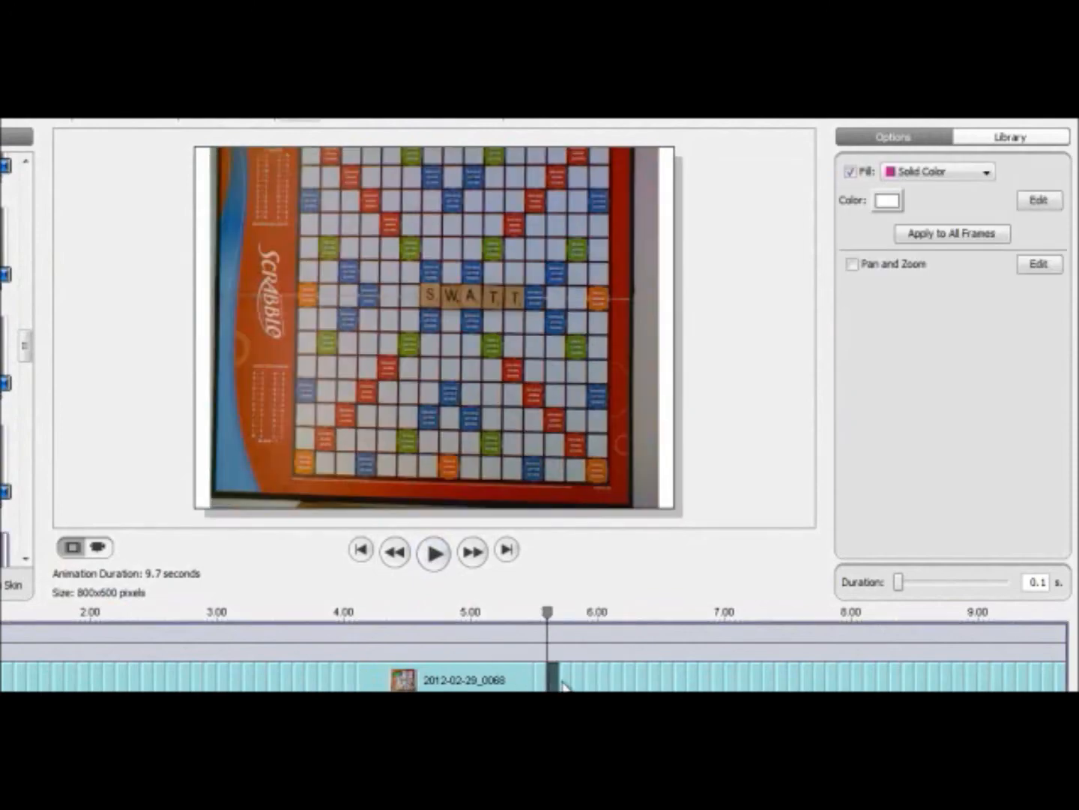
{"action": "left_click", "coordinate": [568, 684]}
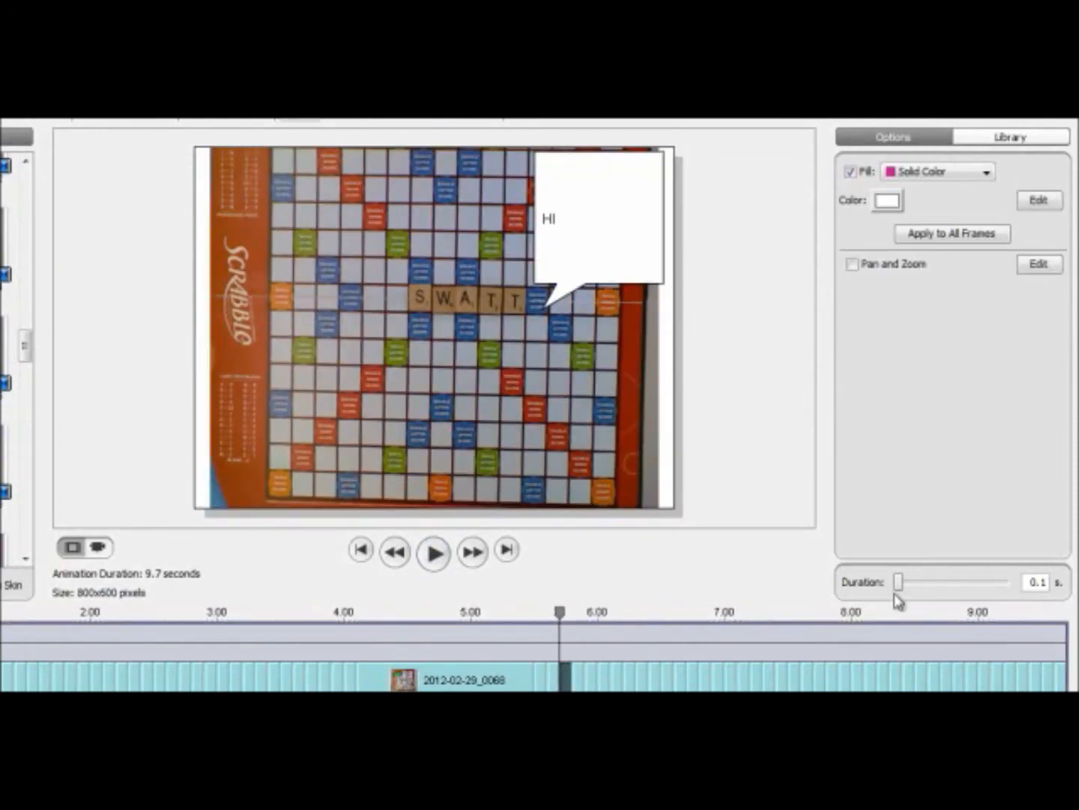
{"action": "left_click_drag", "start_coordinate": [899, 586], "coordinate": [892, 569]}
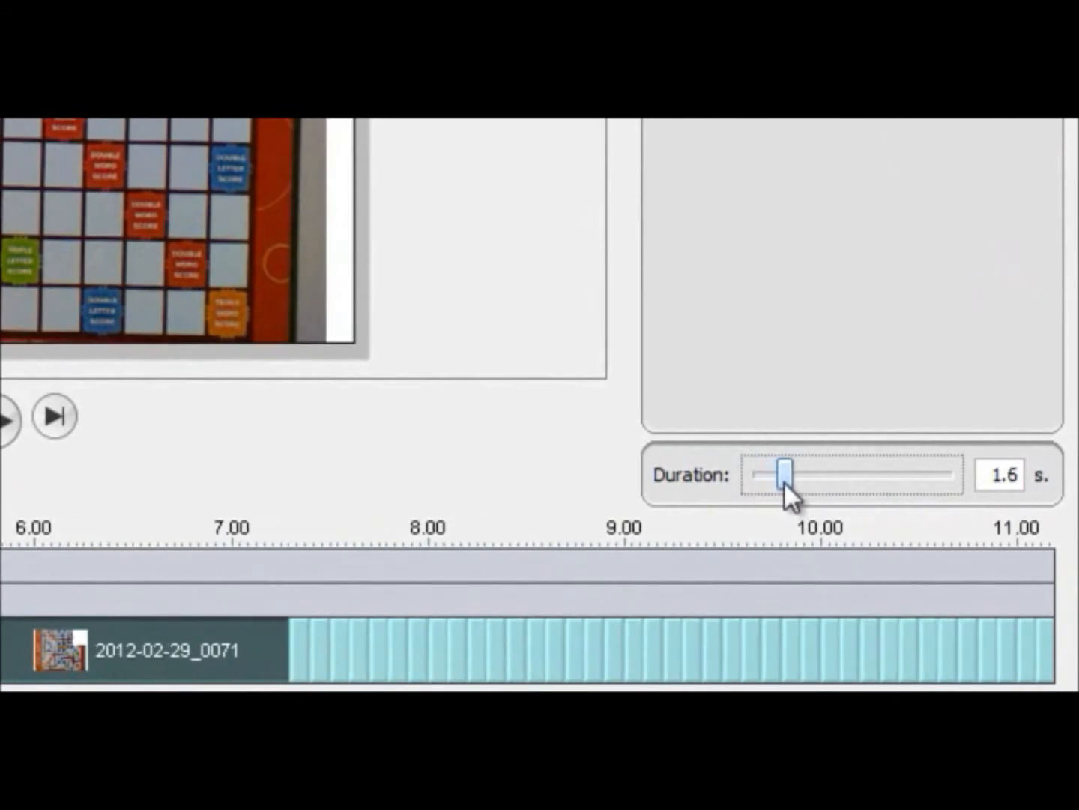
{"action": "left_click_drag", "start_coordinate": [785, 482], "coordinate": [790, 483]}
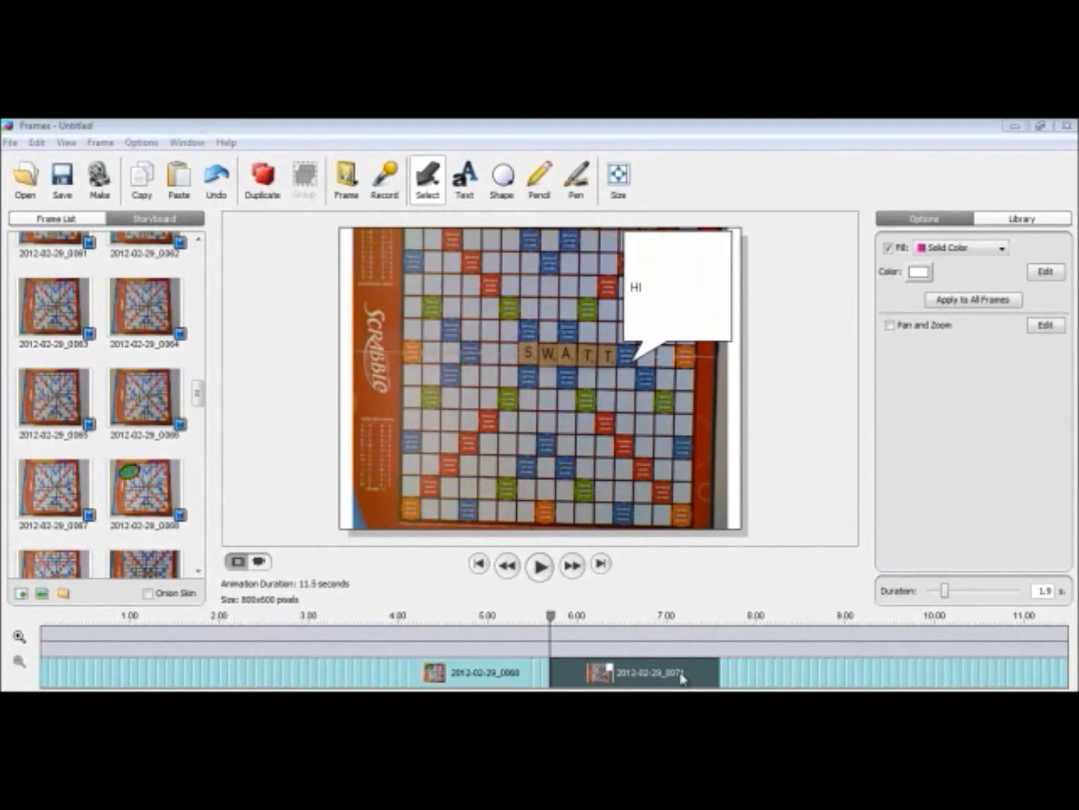
Step: Record a short narration at the first frame, play it back and add it to the timeline
{"action": "left_click", "coordinate": [479, 564]}
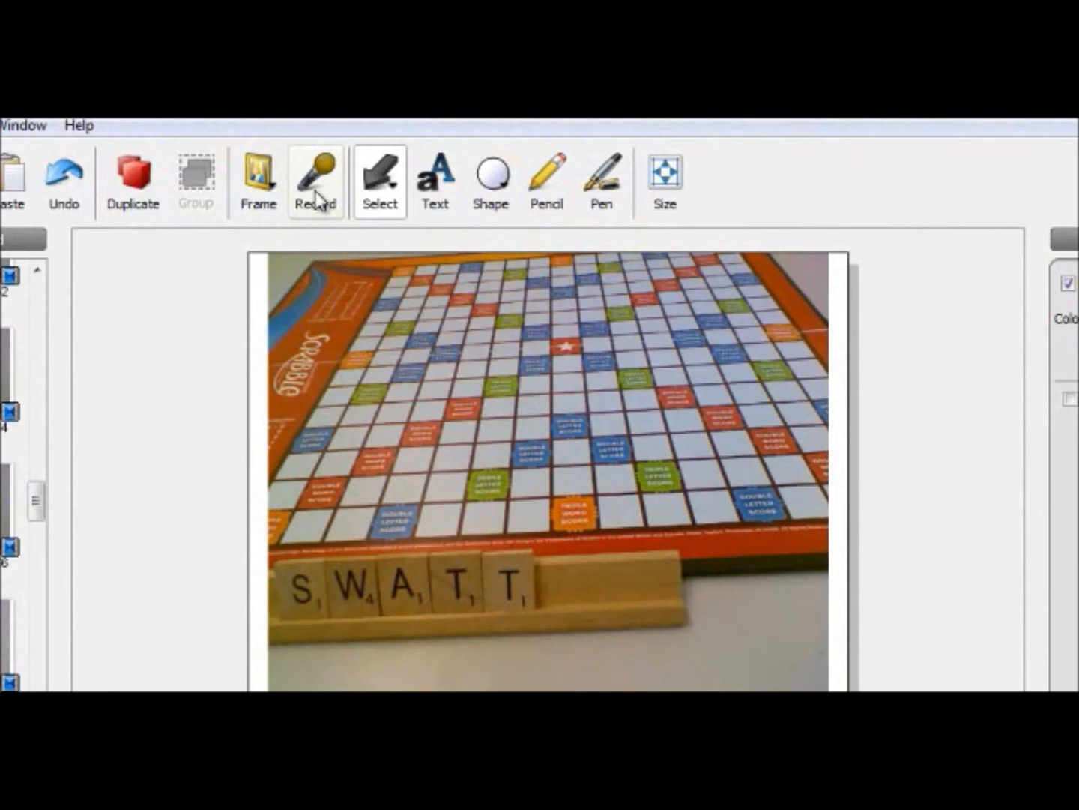
{"action": "left_click", "coordinate": [315, 199]}
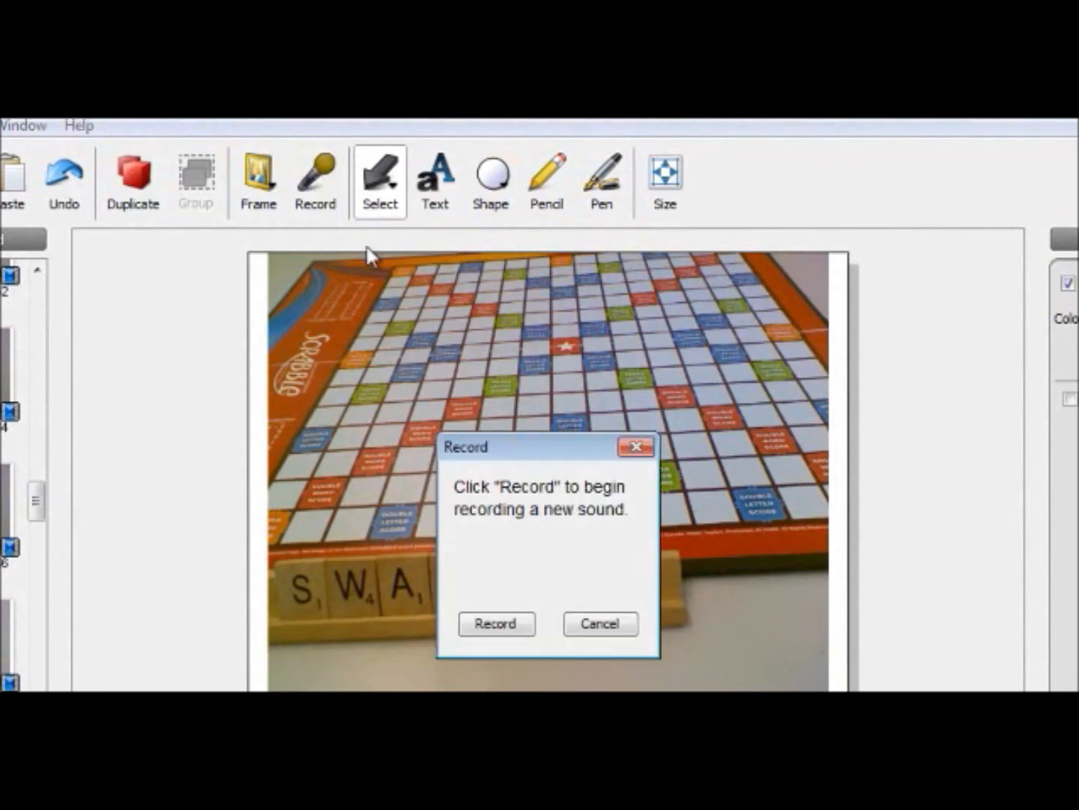
{"action": "left_click", "coordinate": [488, 619]}
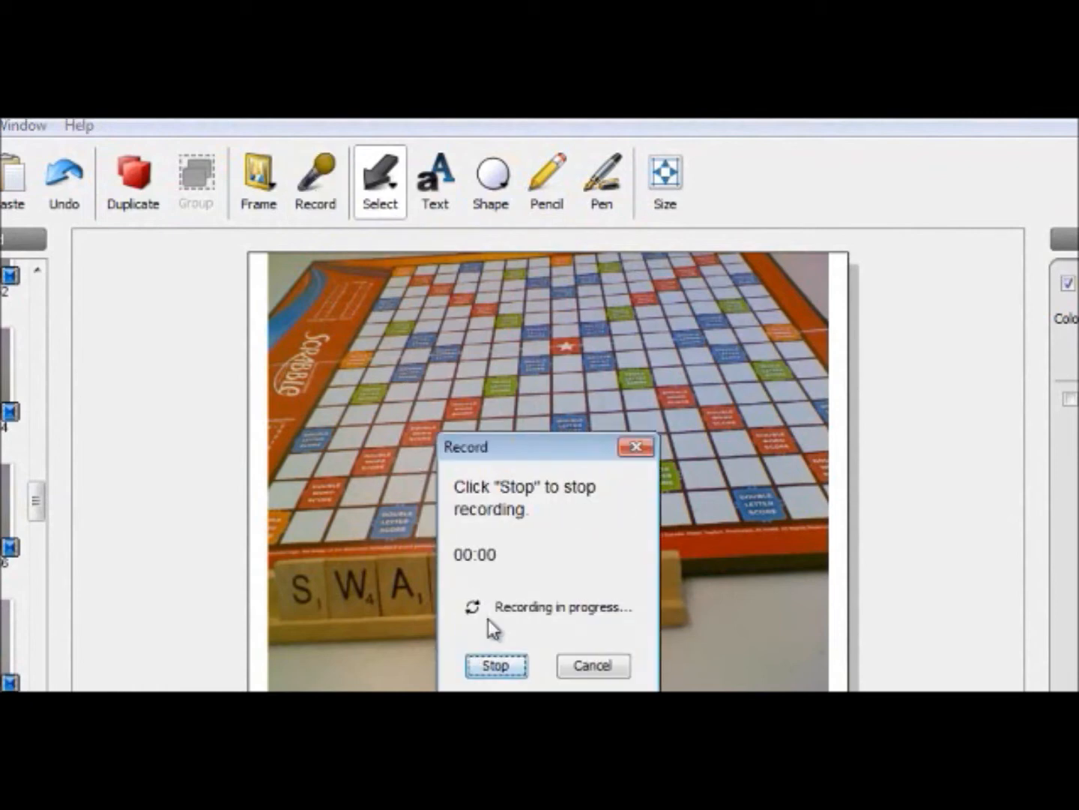
{"action": "left_click", "coordinate": [498, 670]}
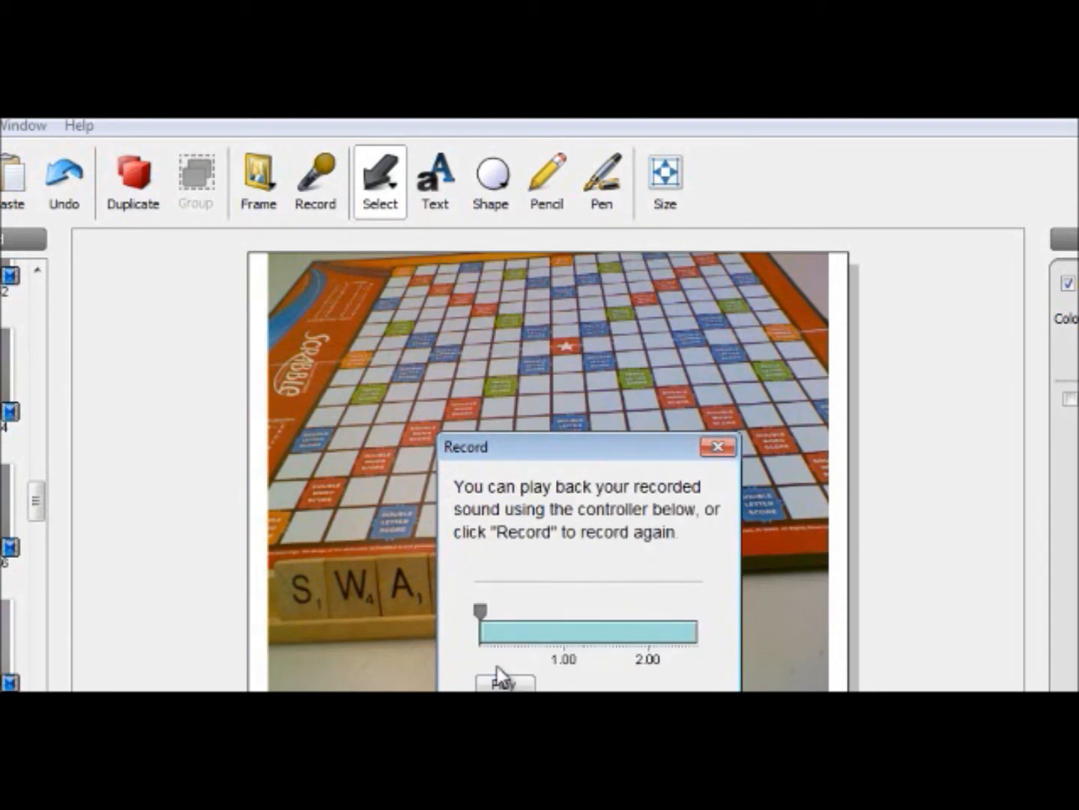
{"action": "left_click", "coordinate": [502, 681]}
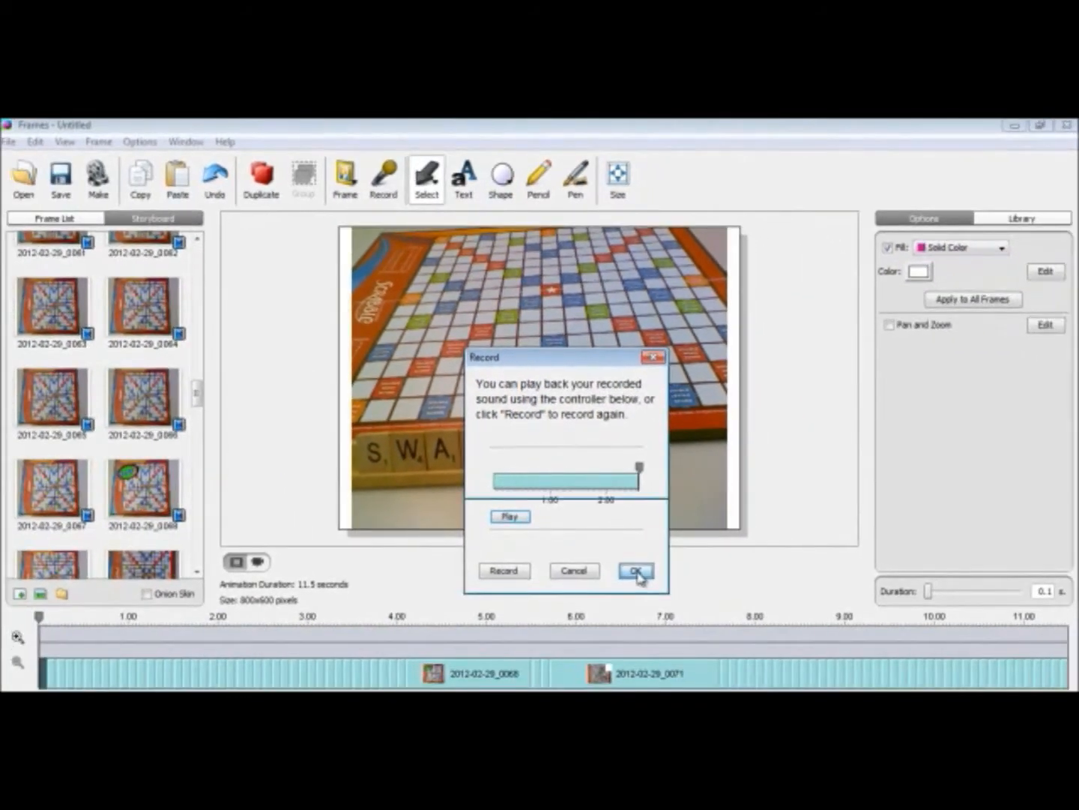
{"action": "left_click", "coordinate": [637, 573]}
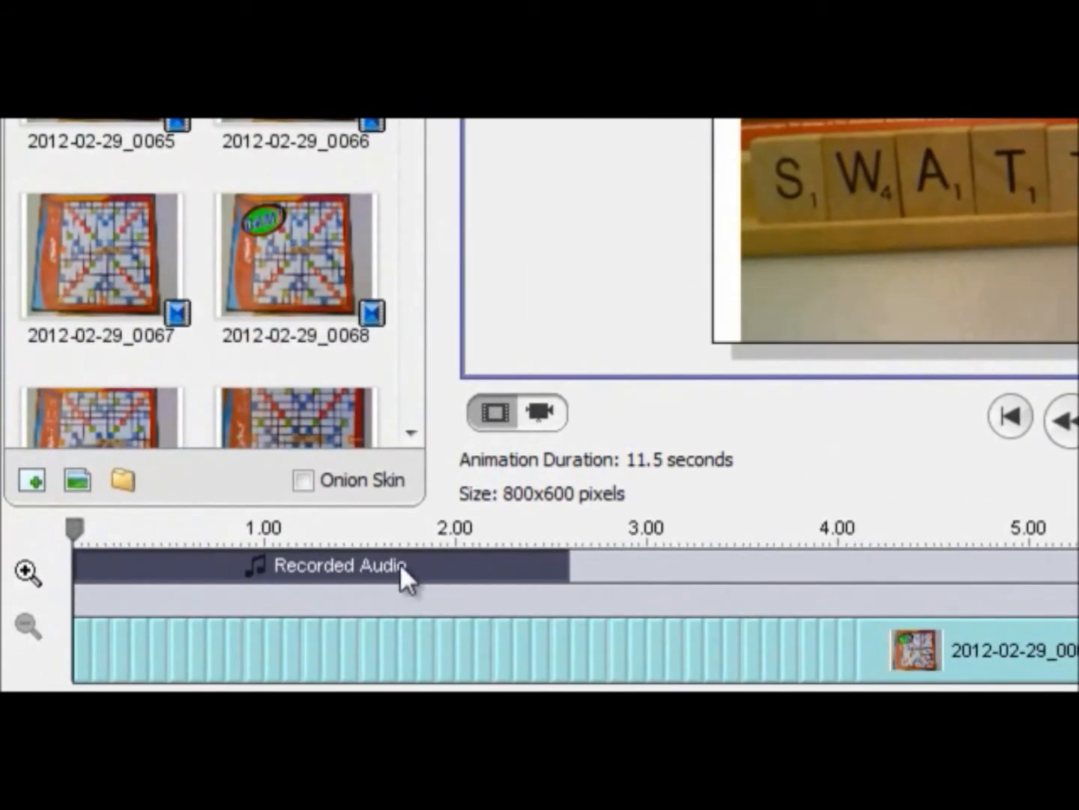
Step: Move the recorded audio to the second audio track and return it to the start of the first track
{"action": "left_click_drag", "start_coordinate": [399, 563], "coordinate": [510, 600]}
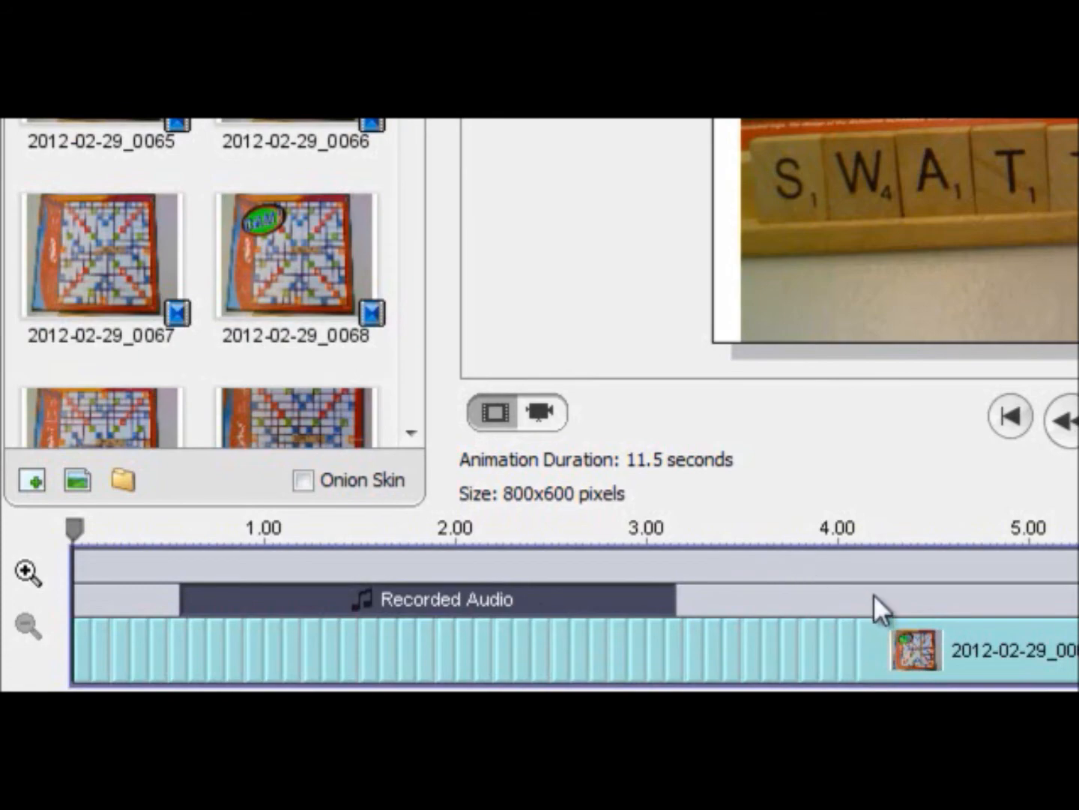
{"action": "left_click_drag", "start_coordinate": [550, 597], "coordinate": [450, 577]}
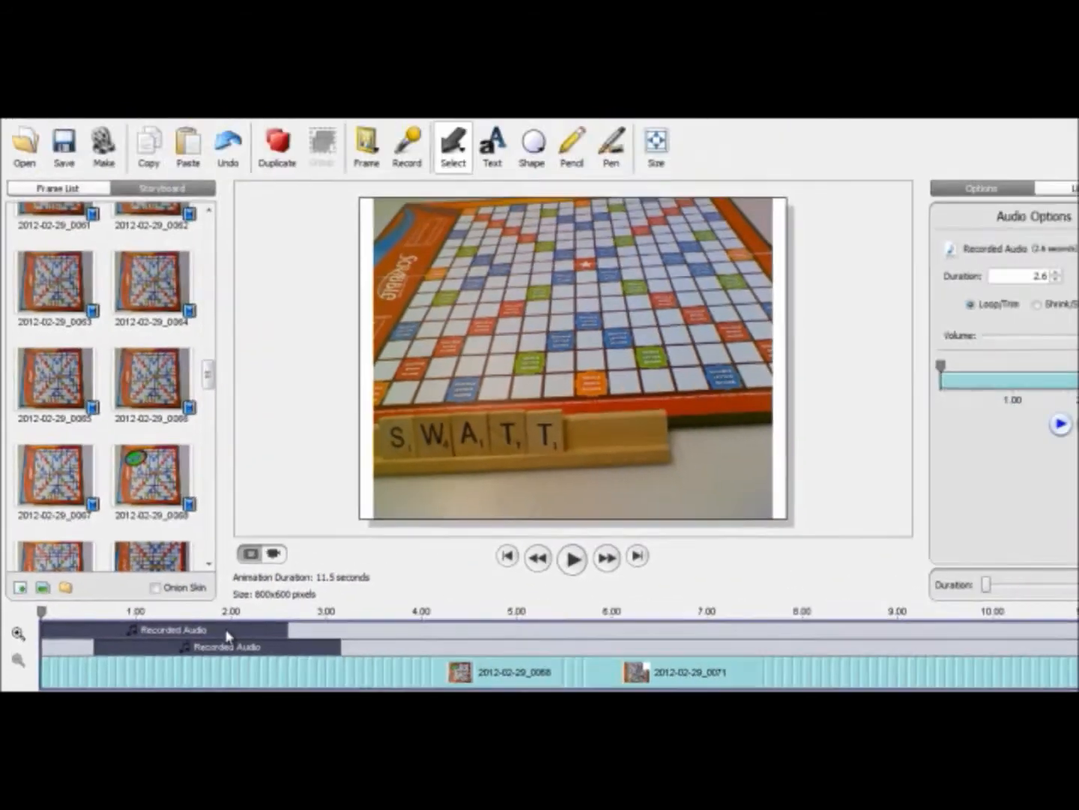
{"action": "left_click_drag", "start_coordinate": [227, 636], "coordinate": [225, 635]}
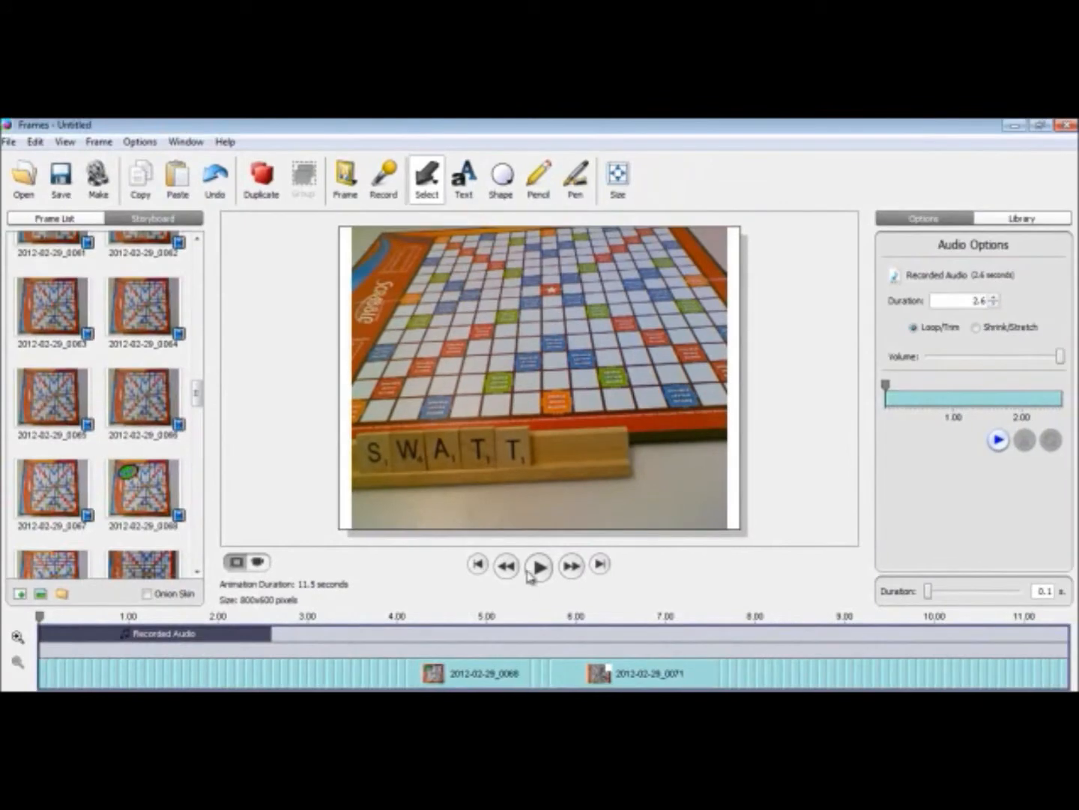
Step: Play the animation from the beginning with the recorded audio
{"action": "left_click", "coordinate": [506, 555]}
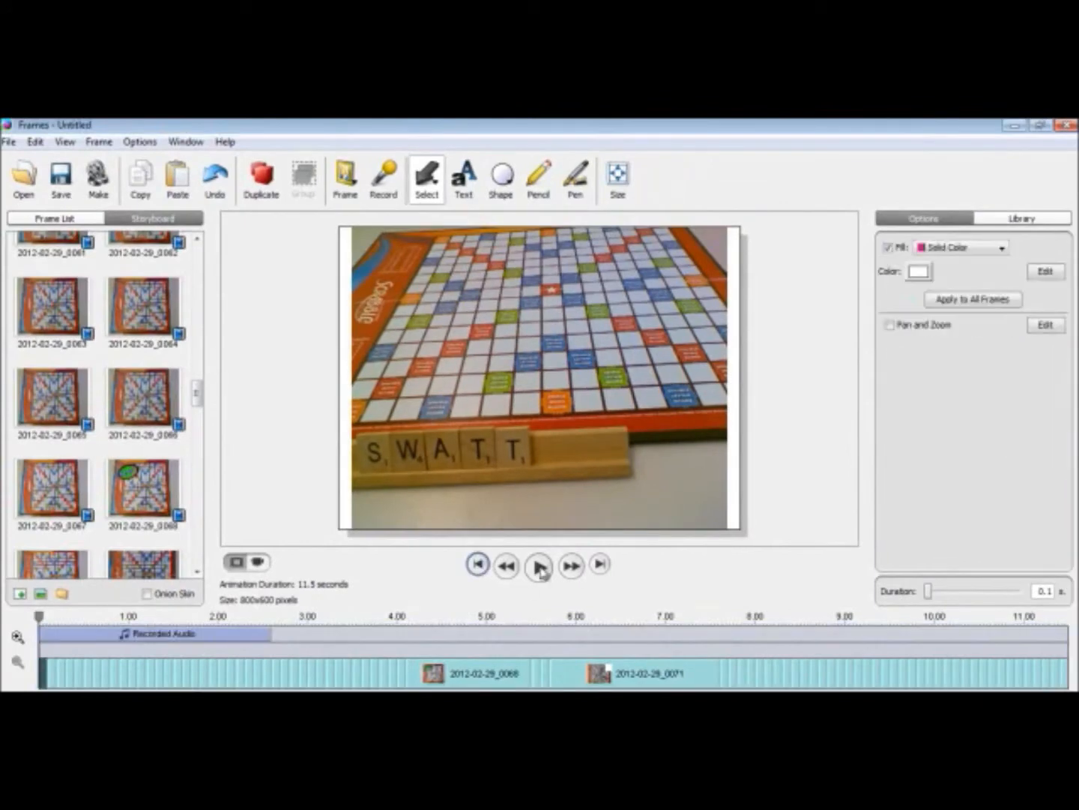
{"action": "left_click", "coordinate": [540, 567]}
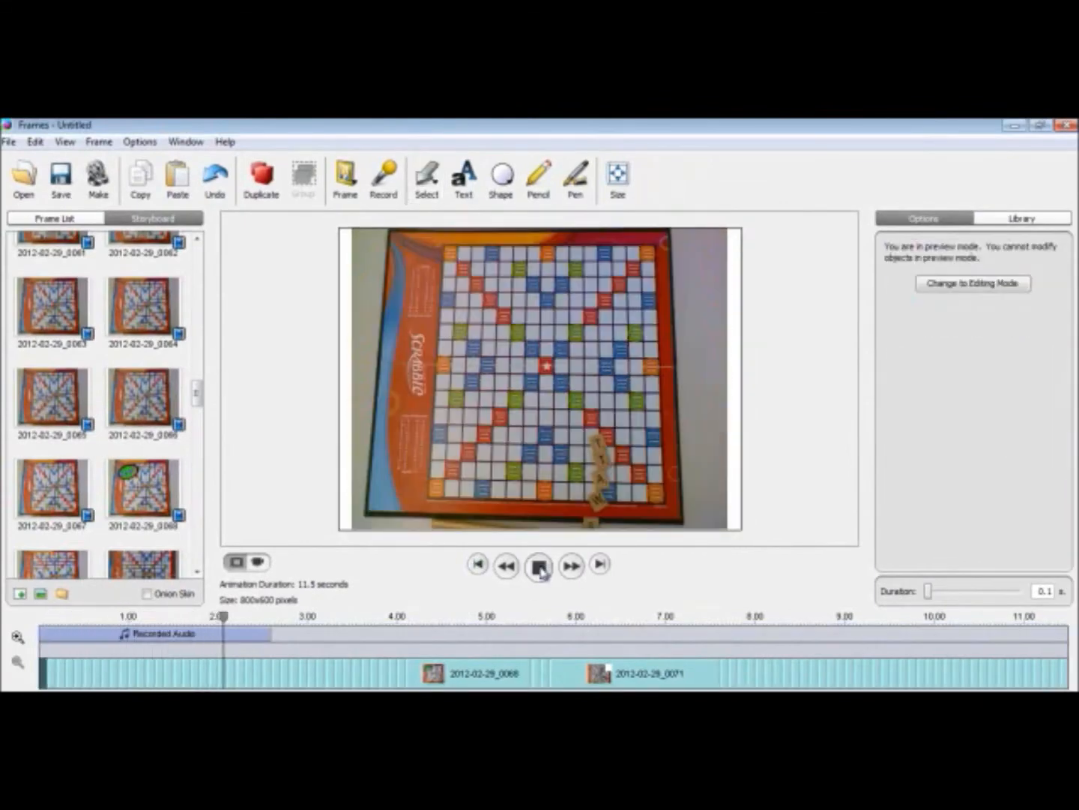
{"action": "left_click", "coordinate": [540, 567]}
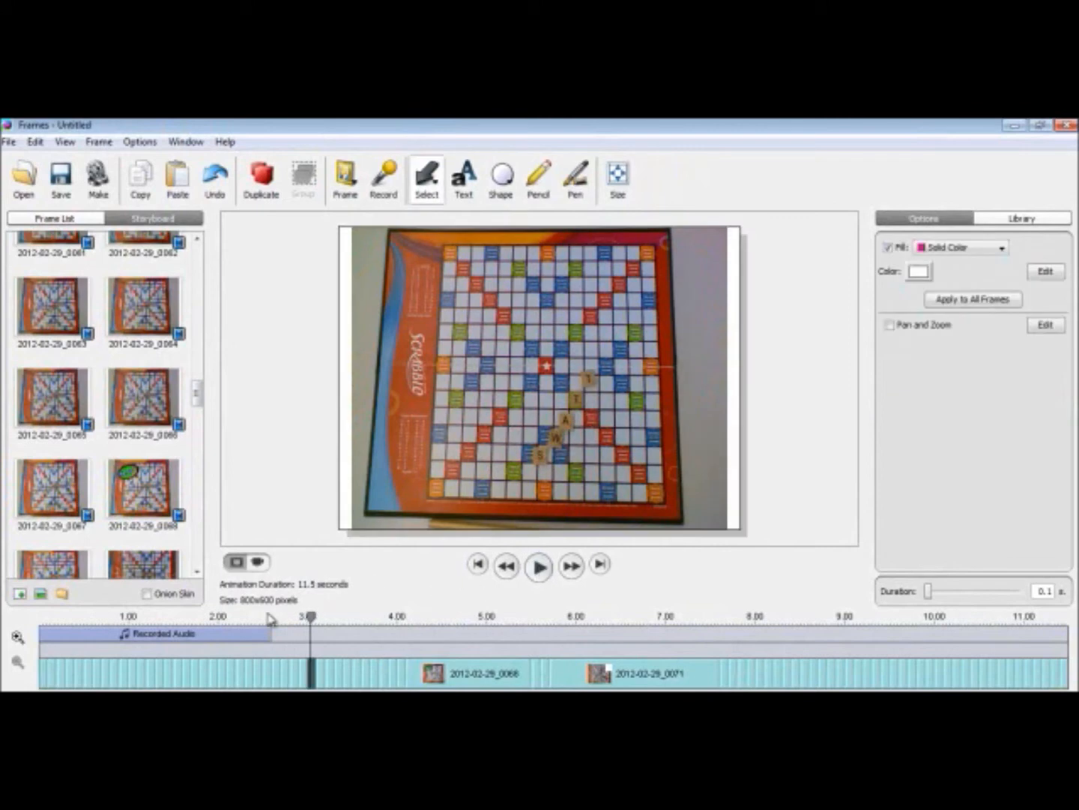
Step: Open the audio options of the recorded audio clip and preview it
{"action": "left_click", "coordinate": [133, 637]}
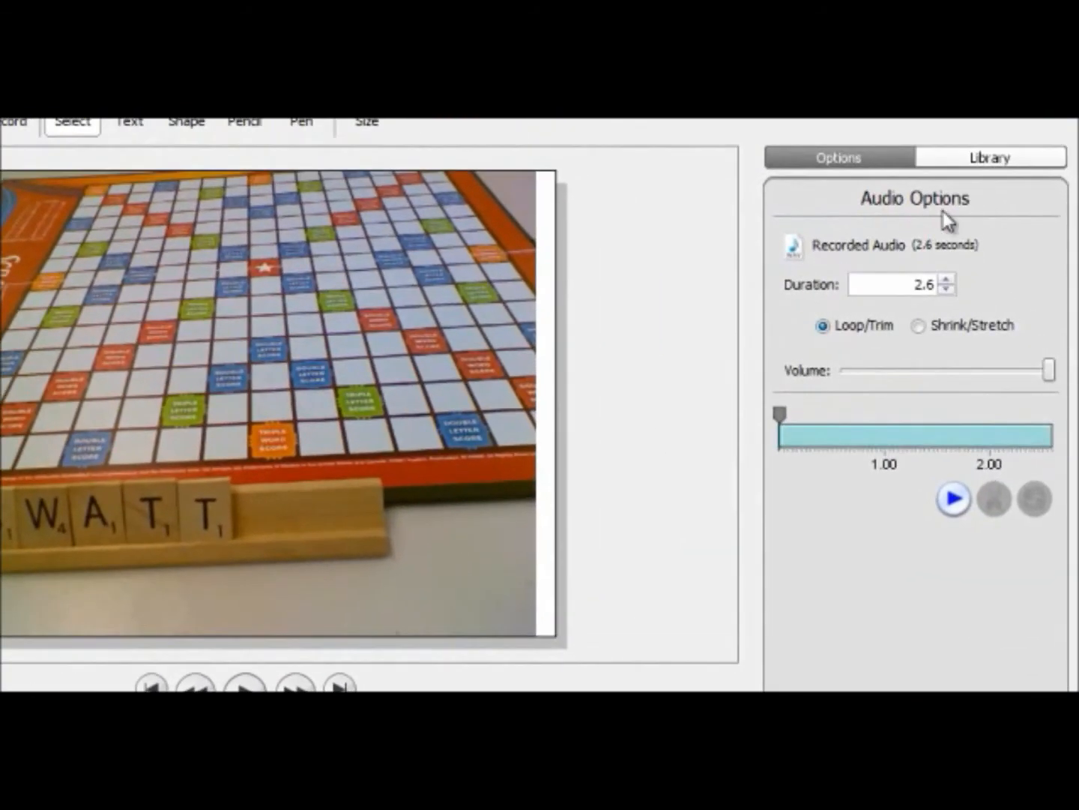
{"action": "left_click", "coordinate": [958, 509]}
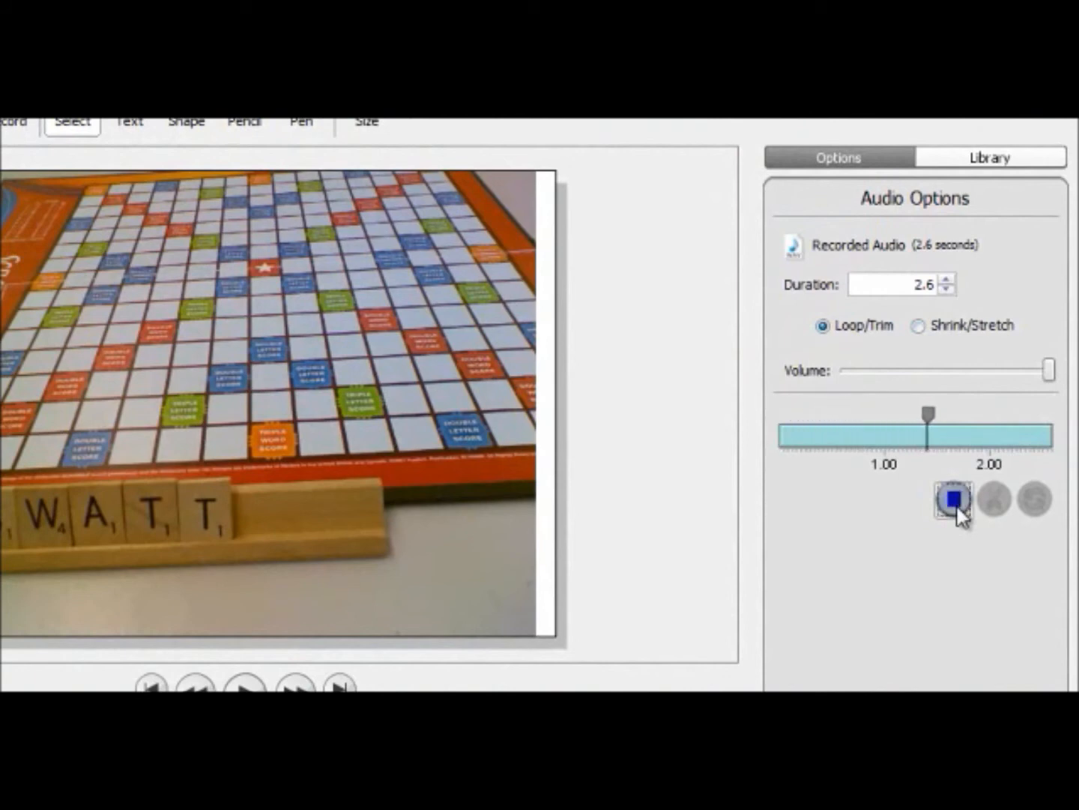
{"action": "left_click", "coordinate": [957, 507]}
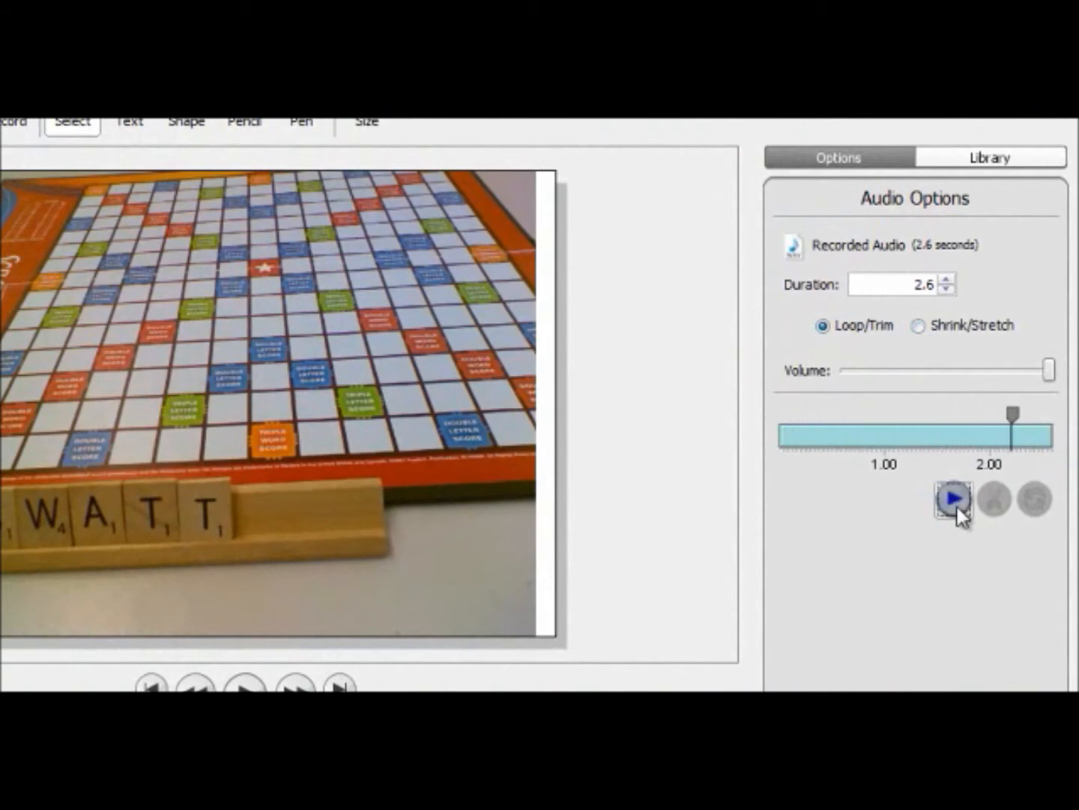
Step: Trim about the first 0.8 seconds off the recorded audio and play the trimmed clip
{"action": "left_click", "coordinate": [861, 433]}
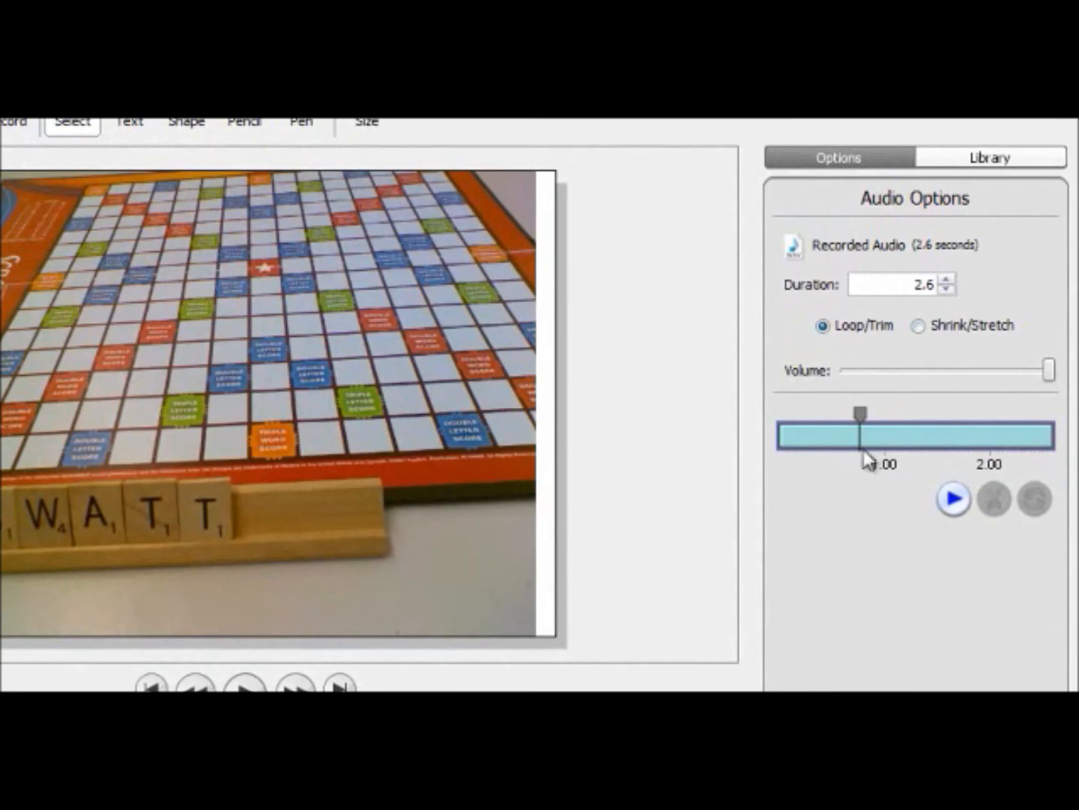
{"action": "left_click_drag", "start_coordinate": [864, 414], "coordinate": [775, 414]}
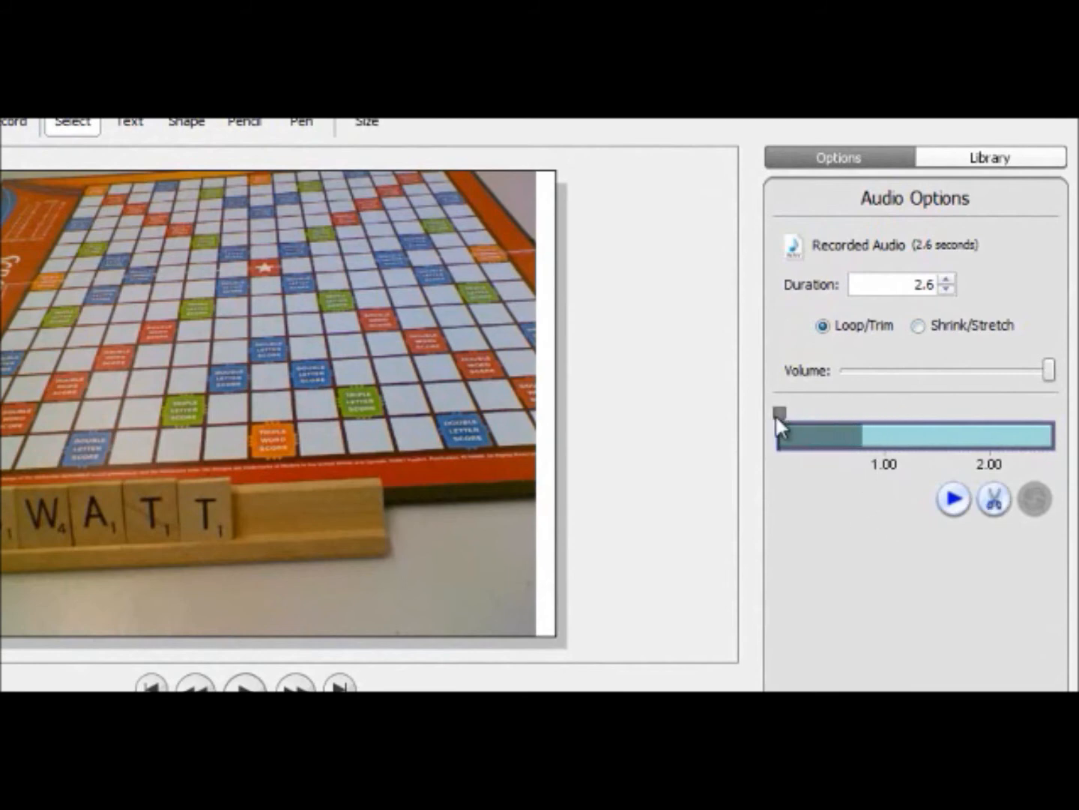
{"action": "left_click", "coordinate": [995, 503]}
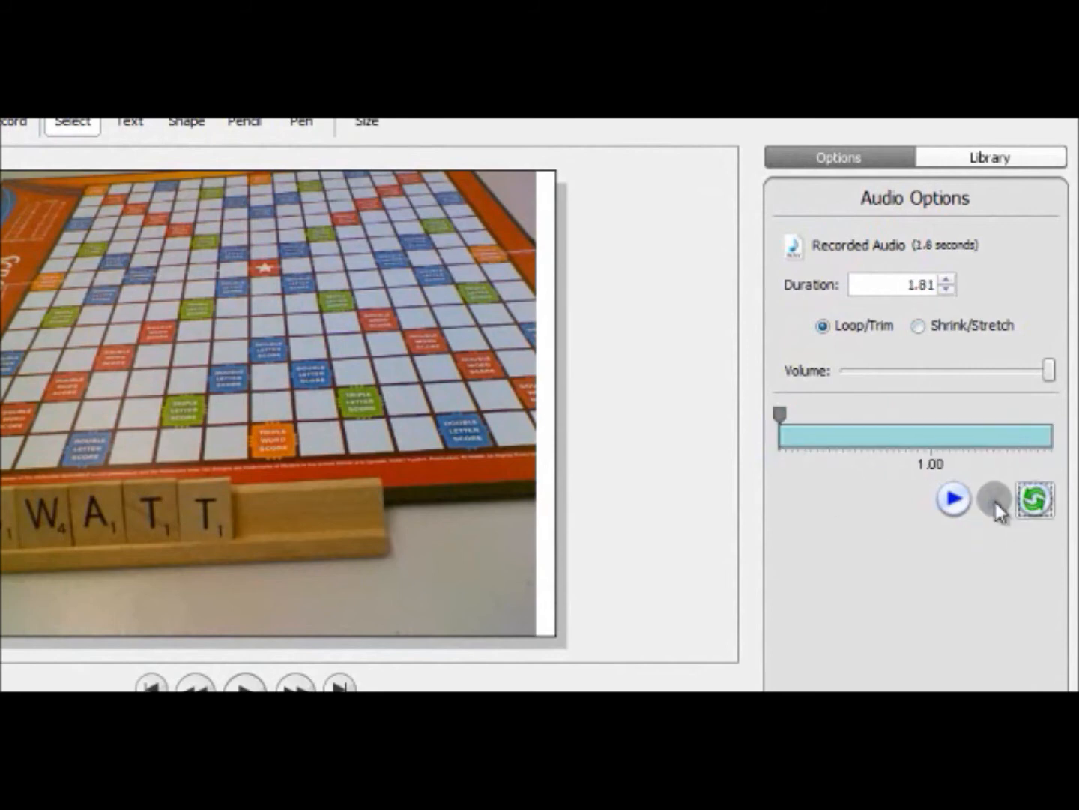
{"action": "left_click", "coordinate": [954, 499]}
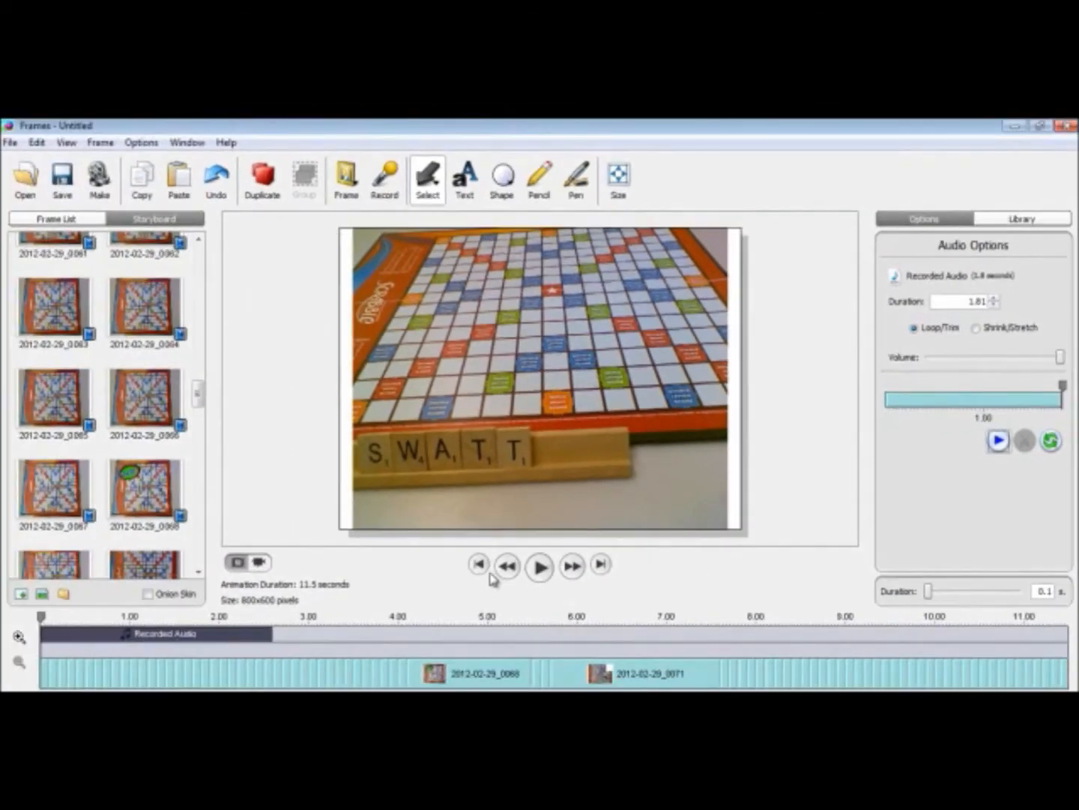
Step: Play the animation from the beginning with the trimmed narration and stop it at about 2 seconds
{"action": "left_click", "coordinate": [479, 563]}
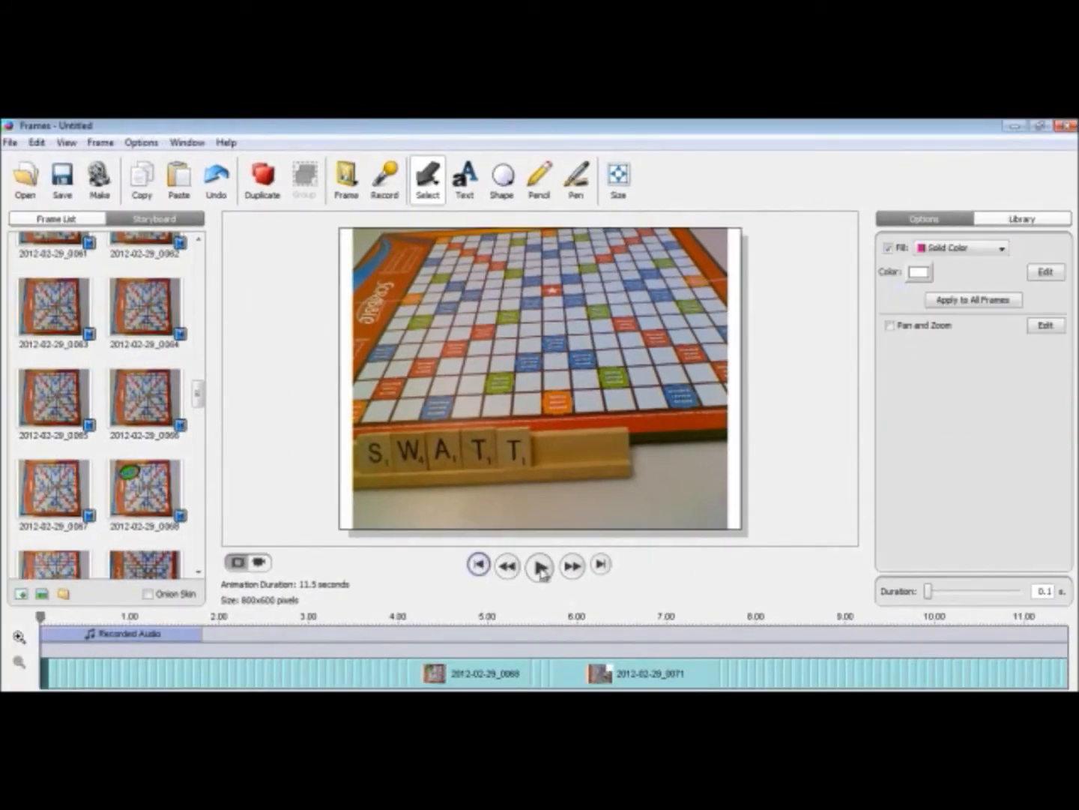
{"action": "left_click", "coordinate": [540, 567]}
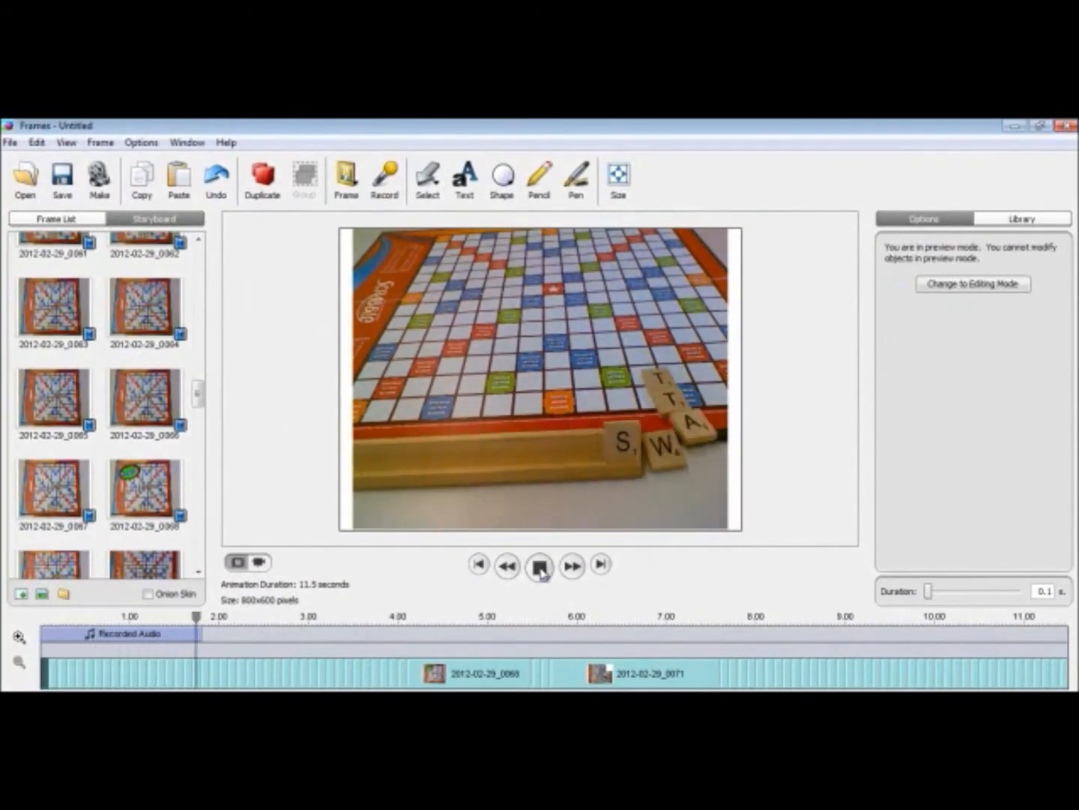
{"action": "left_click", "coordinate": [541, 568]}
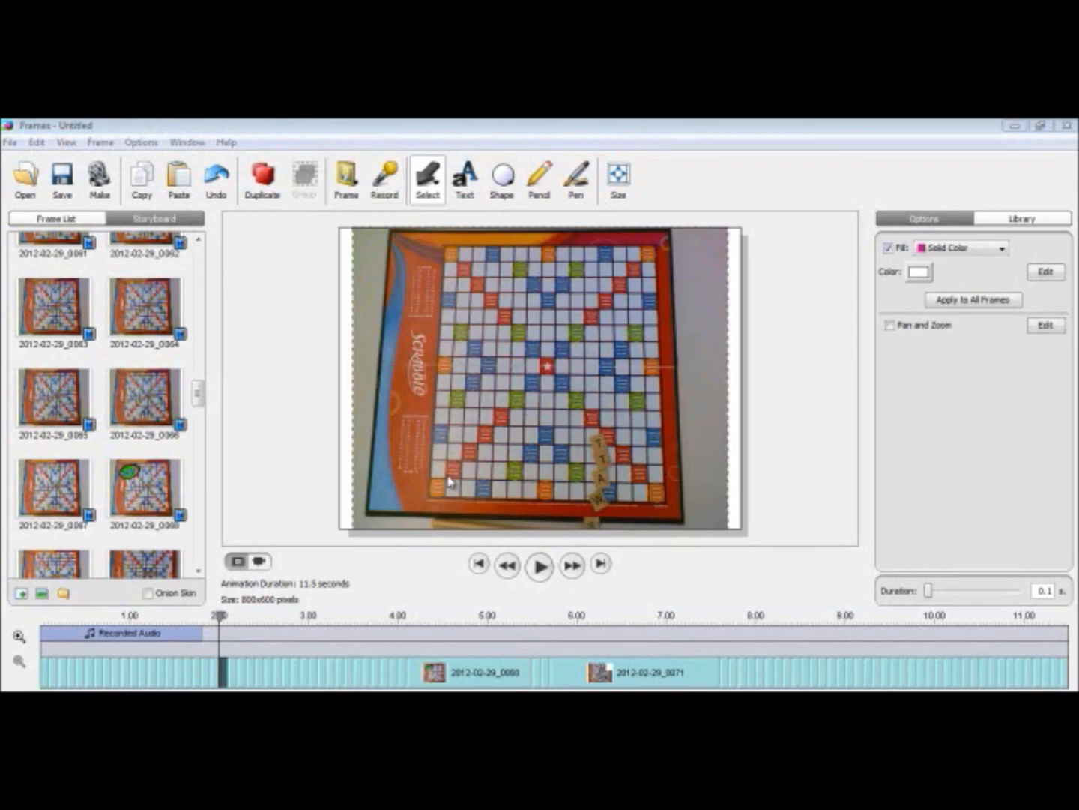
Step: Add the Cow Moo sound from the library's Animal sounds to the first audio track at the 2-second mark
{"action": "left_click", "coordinate": [1026, 220]}
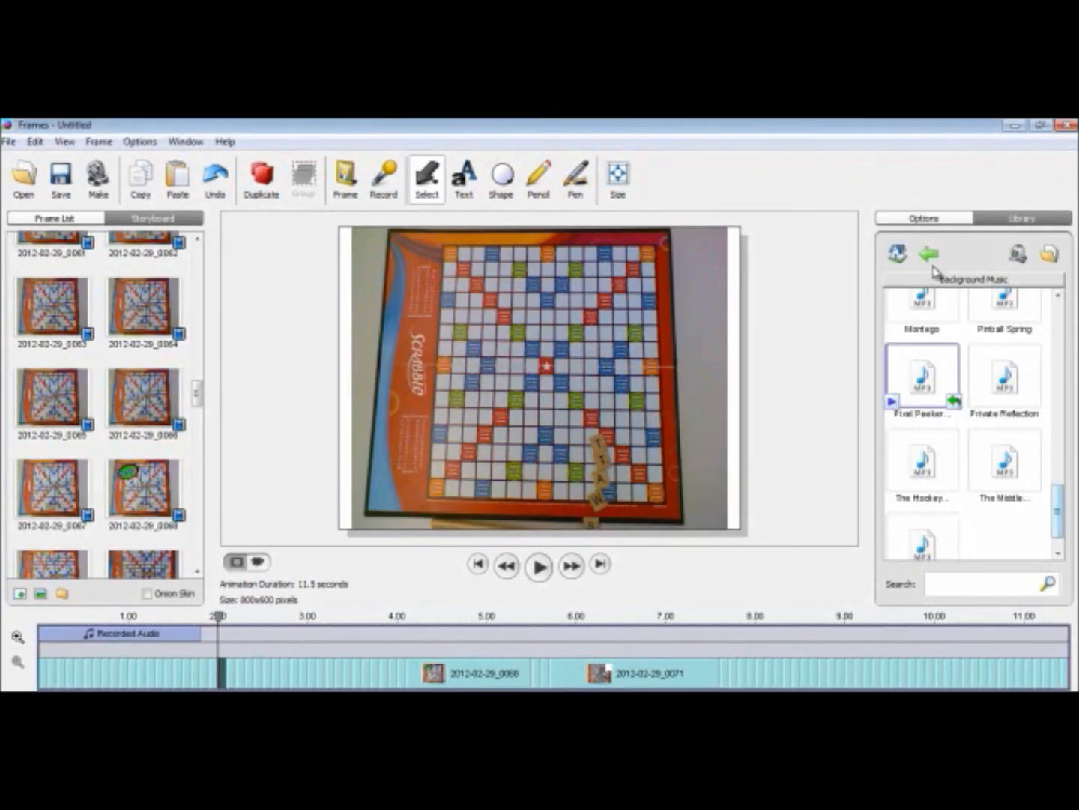
{"action": "left_click", "coordinate": [899, 258]}
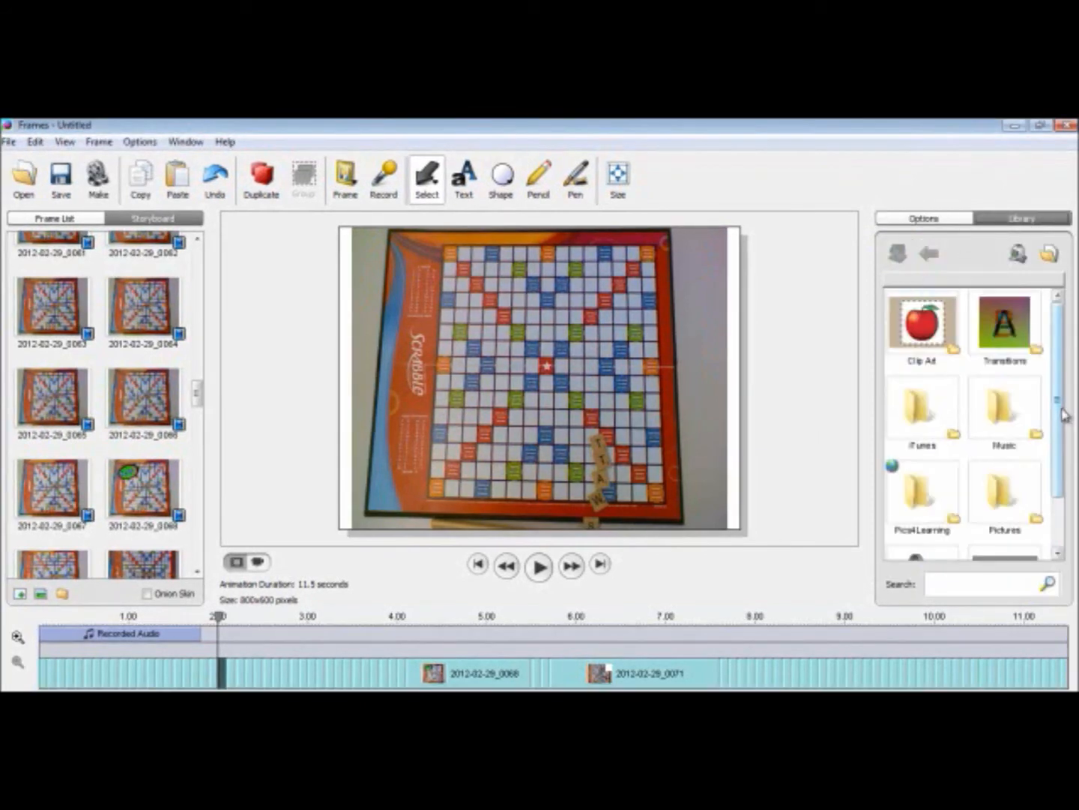
{"action": "left_click_drag", "start_coordinate": [1068, 416], "coordinate": [1064, 496]}
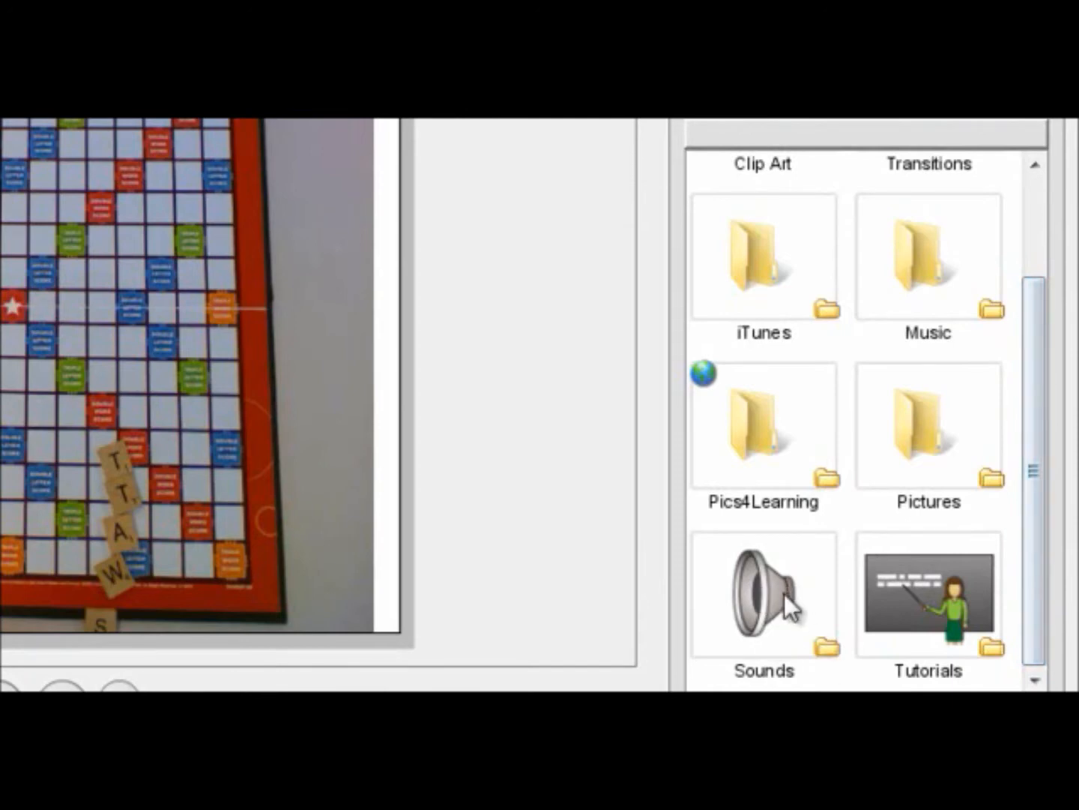
{"action": "double_click", "coordinate": [784, 594]}
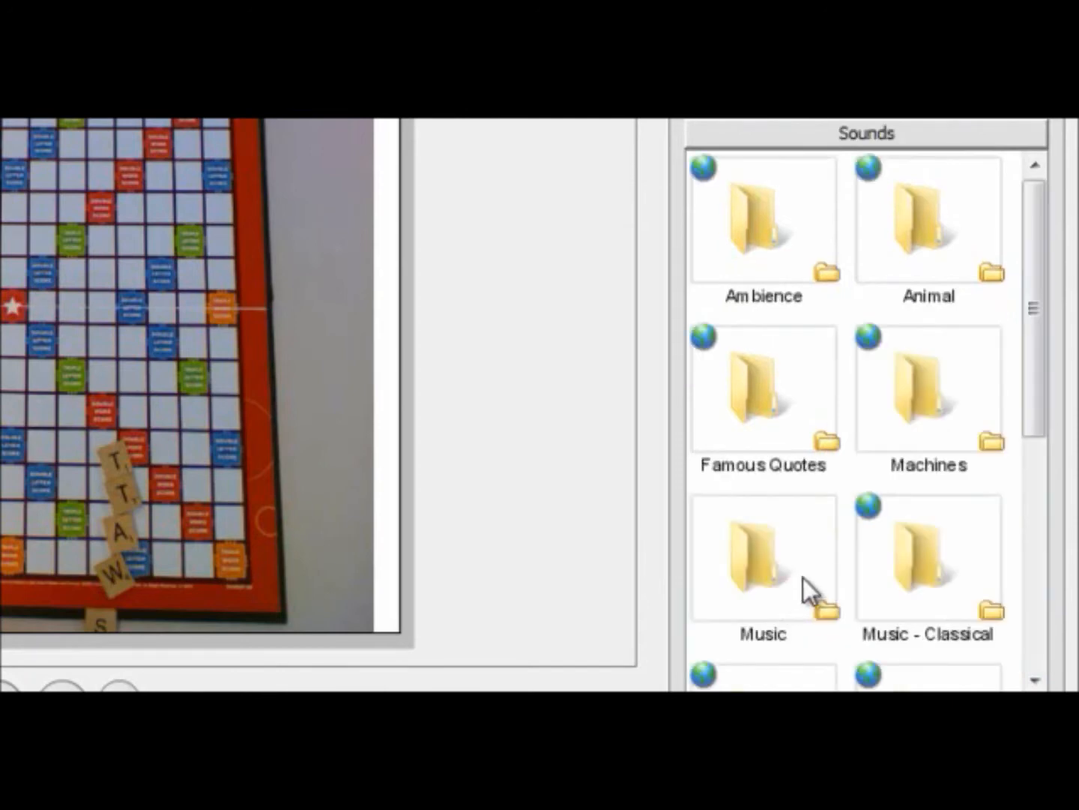
{"action": "double_click", "coordinate": [918, 233]}
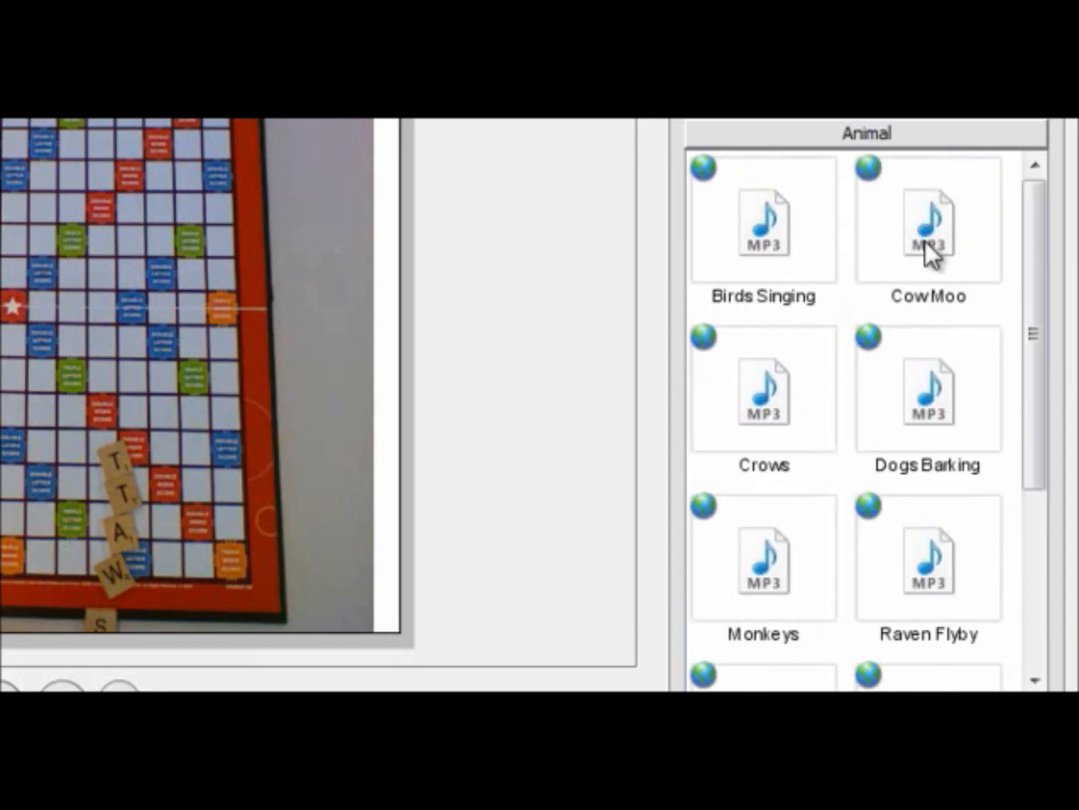
{"action": "left_click_drag", "start_coordinate": [926, 240], "coordinate": [300, 323]}
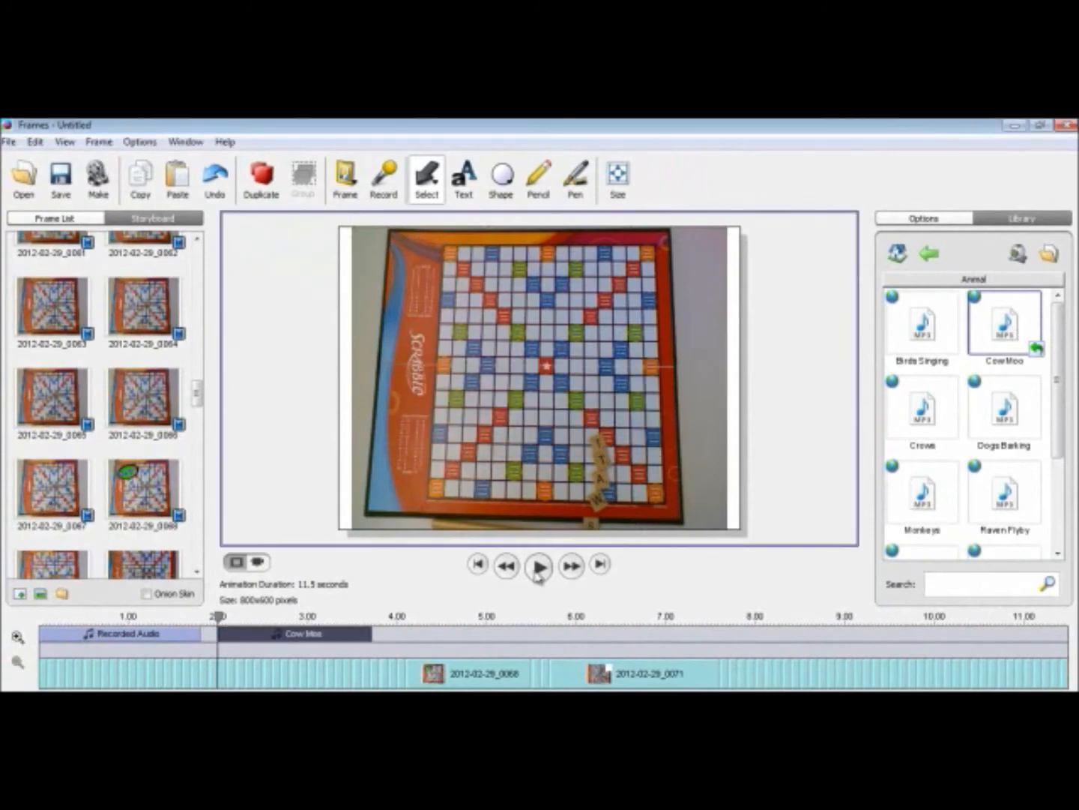
Step: Play the animation with the Cow Moo sound and remove that clip from the audio track
{"action": "left_click", "coordinate": [538, 567]}
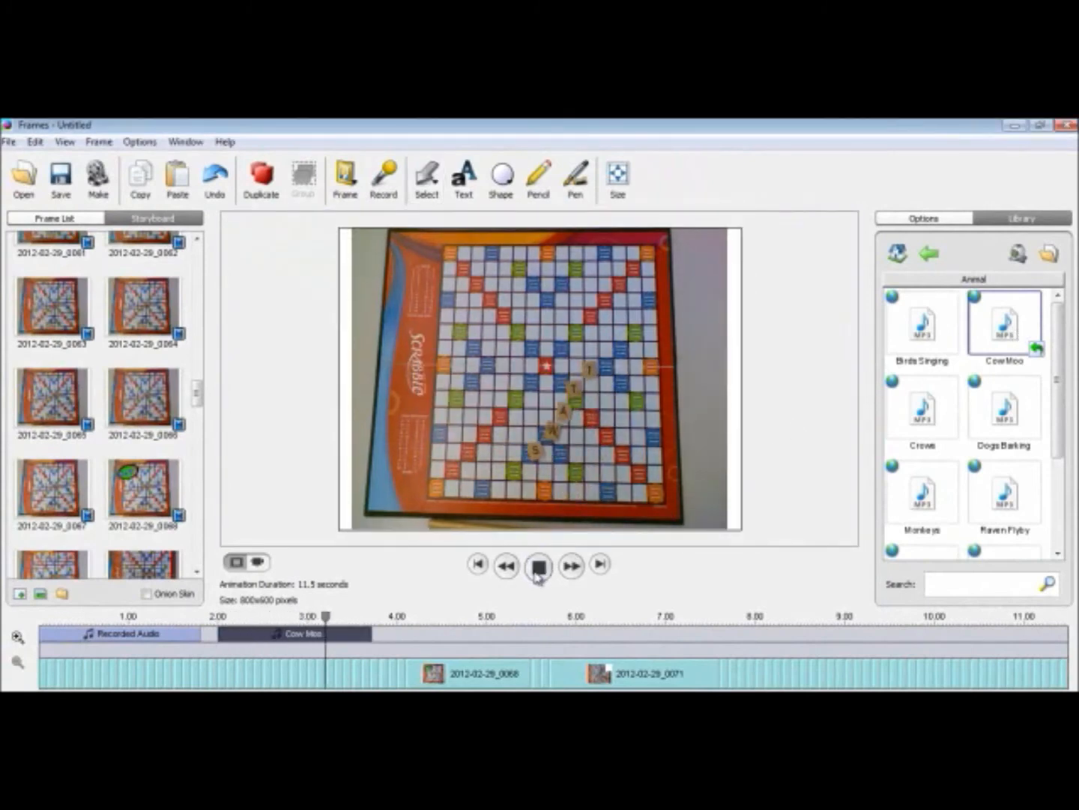
{"action": "left_click", "coordinate": [538, 568]}
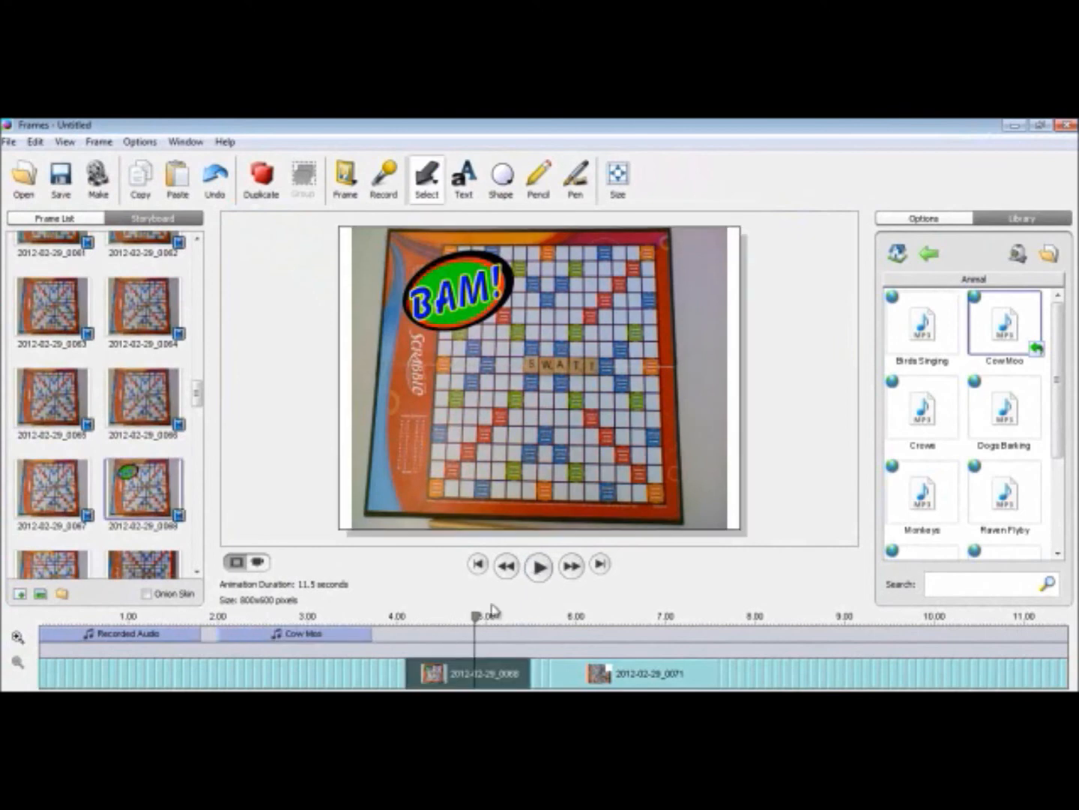
{"action": "left_click", "coordinate": [341, 634]}
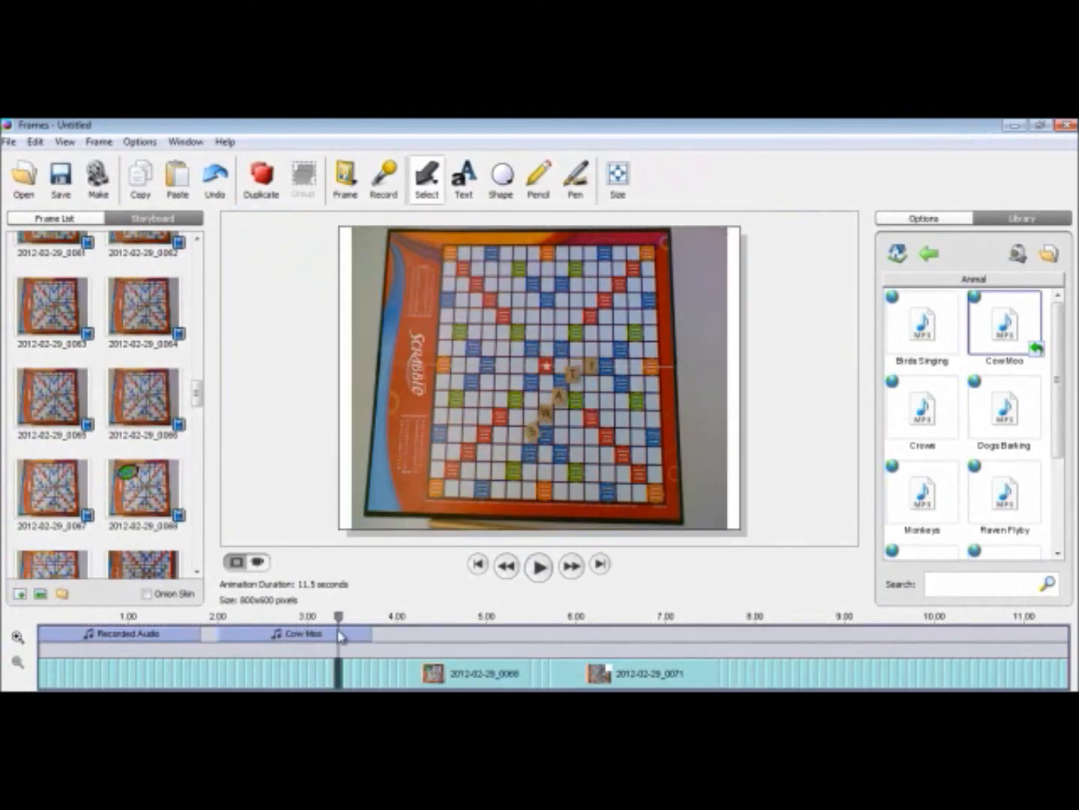
{"action": "left_click", "coordinate": [311, 634]}
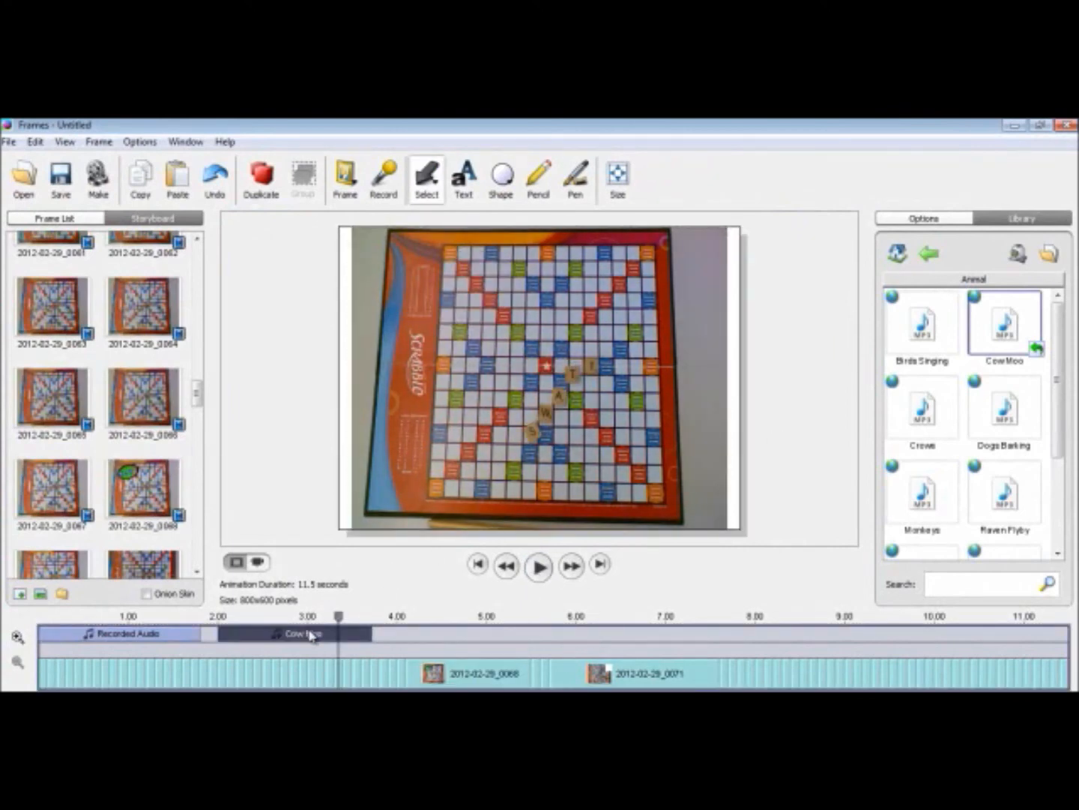
Step: Add Pixel Peeker Polka - faster from the Background Music folder and move it to the start of the second audio track
{"action": "left_click", "coordinate": [929, 253]}
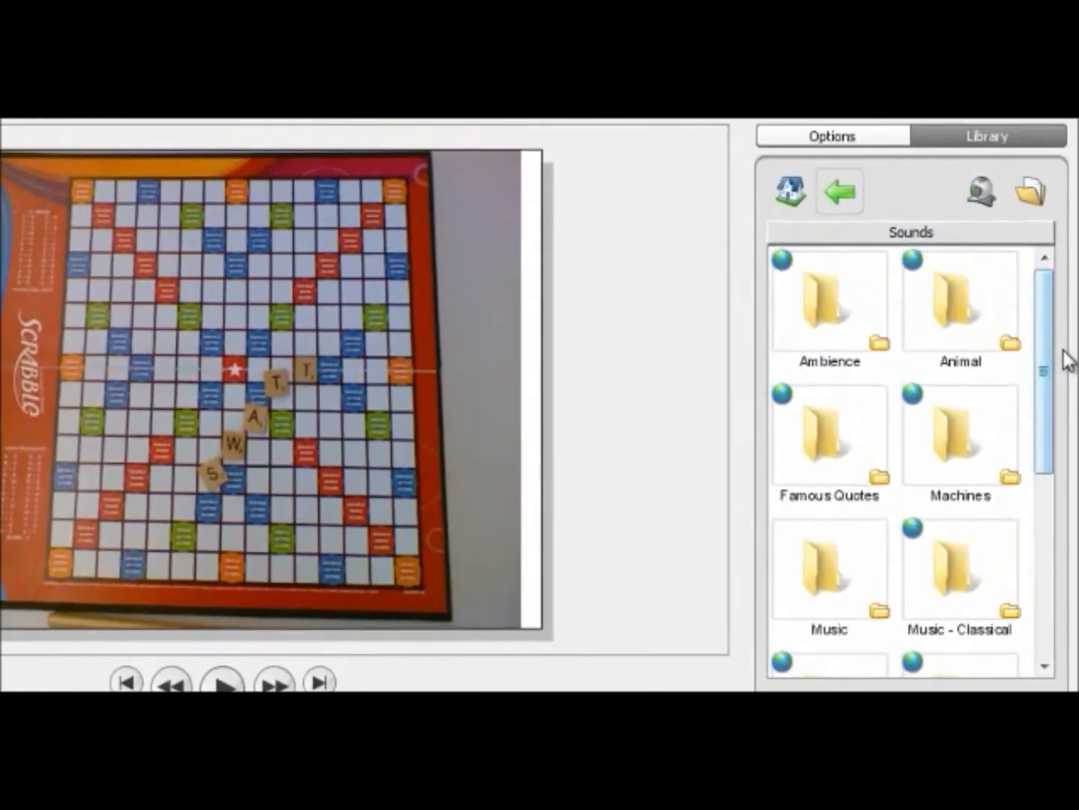
{"action": "left_click", "coordinate": [799, 199]}
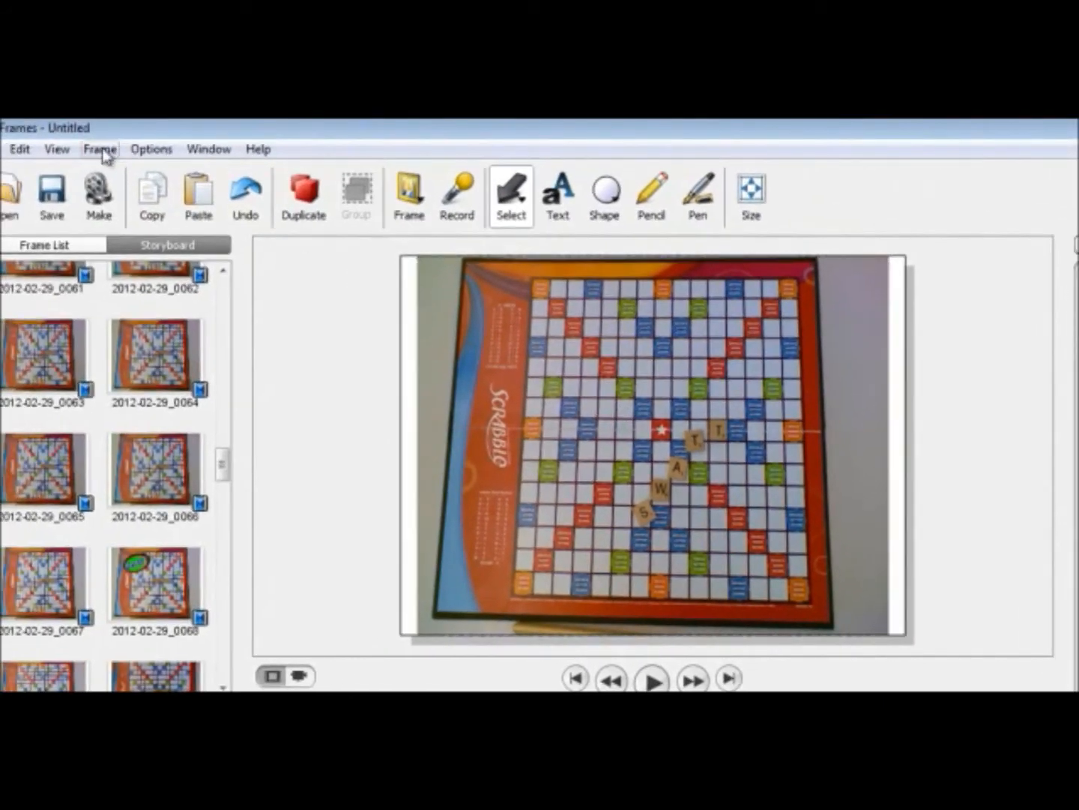
{"action": "left_click", "coordinate": [100, 150]}
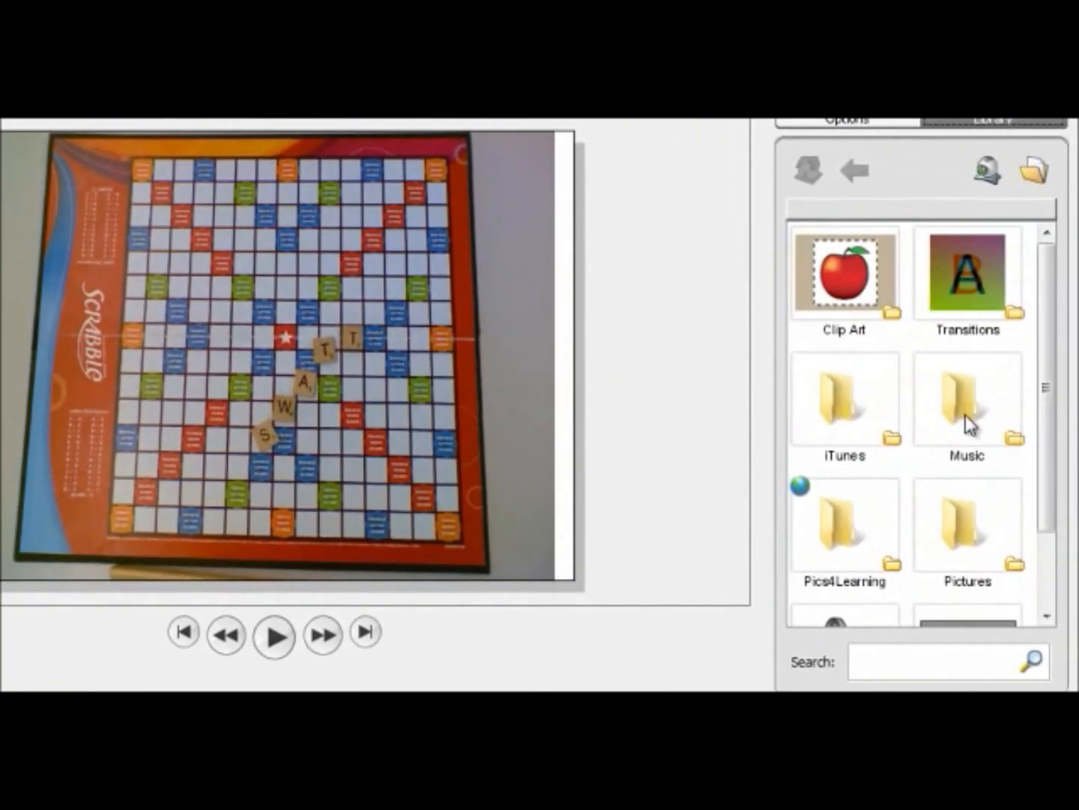
{"action": "double_click", "coordinate": [966, 415]}
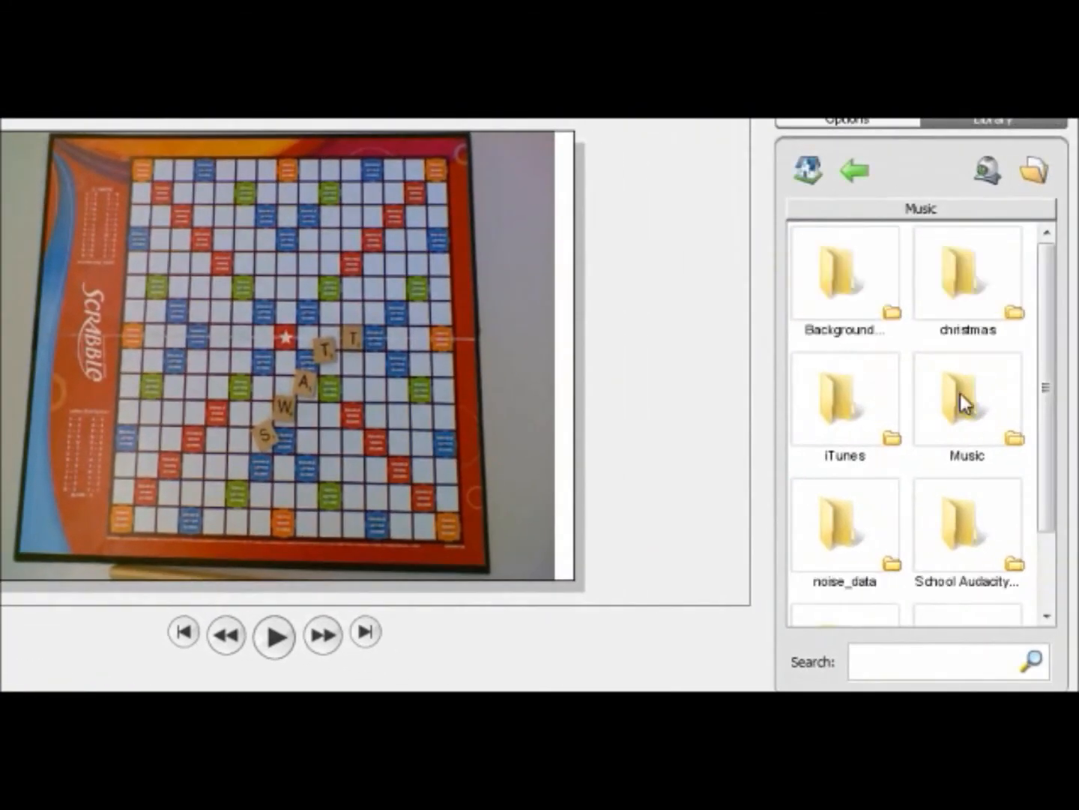
{"action": "left_click", "coordinate": [845, 280]}
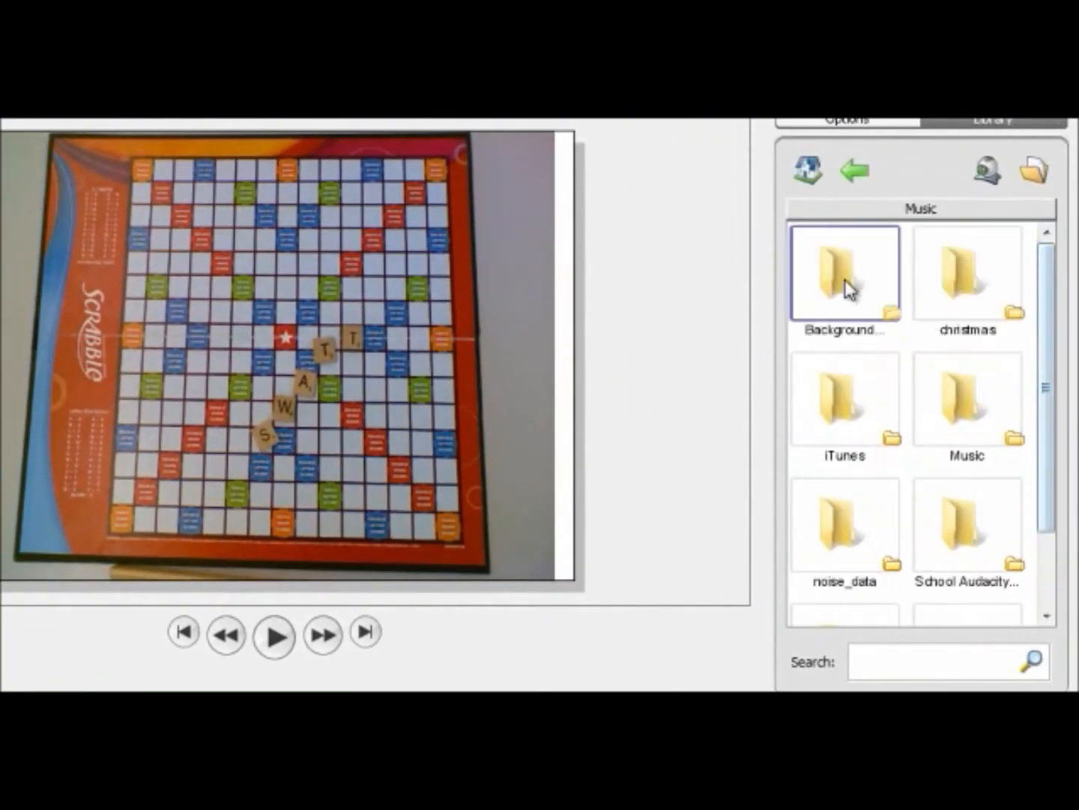
{"action": "double_click", "coordinate": [846, 280]}
{"action": "left_click_drag", "start_coordinate": [1049, 274], "coordinate": [1068, 534]}
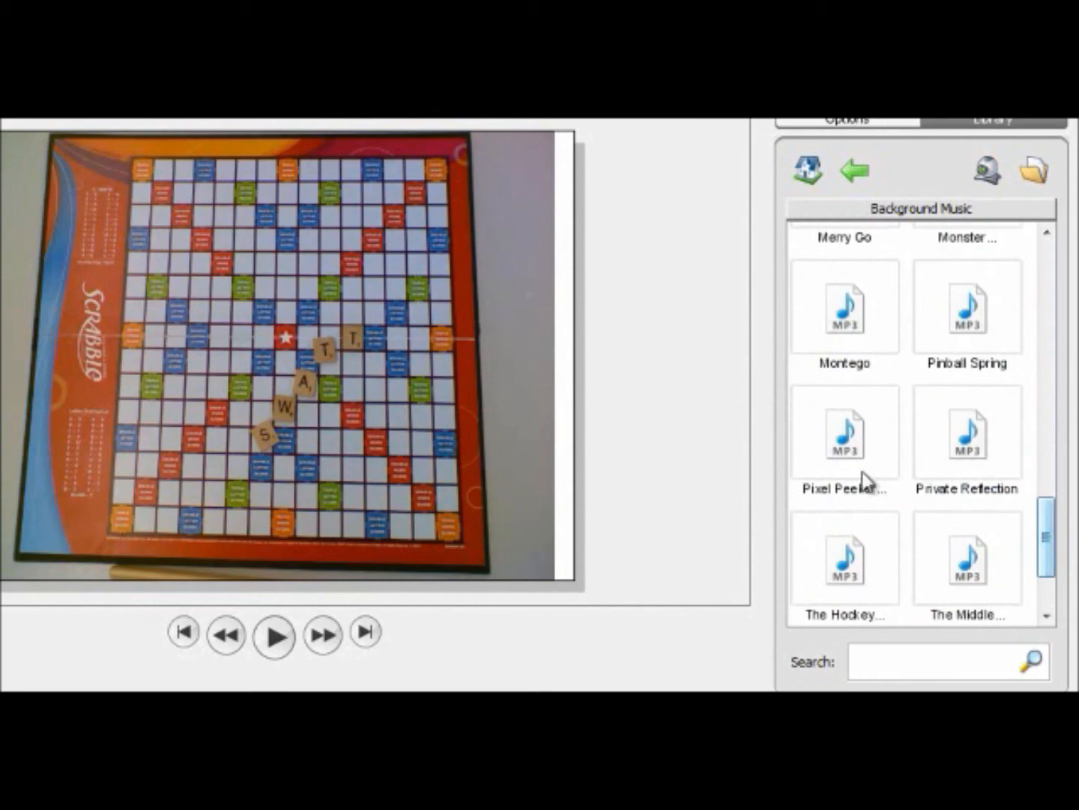
{"action": "double_click", "coordinate": [861, 461]}
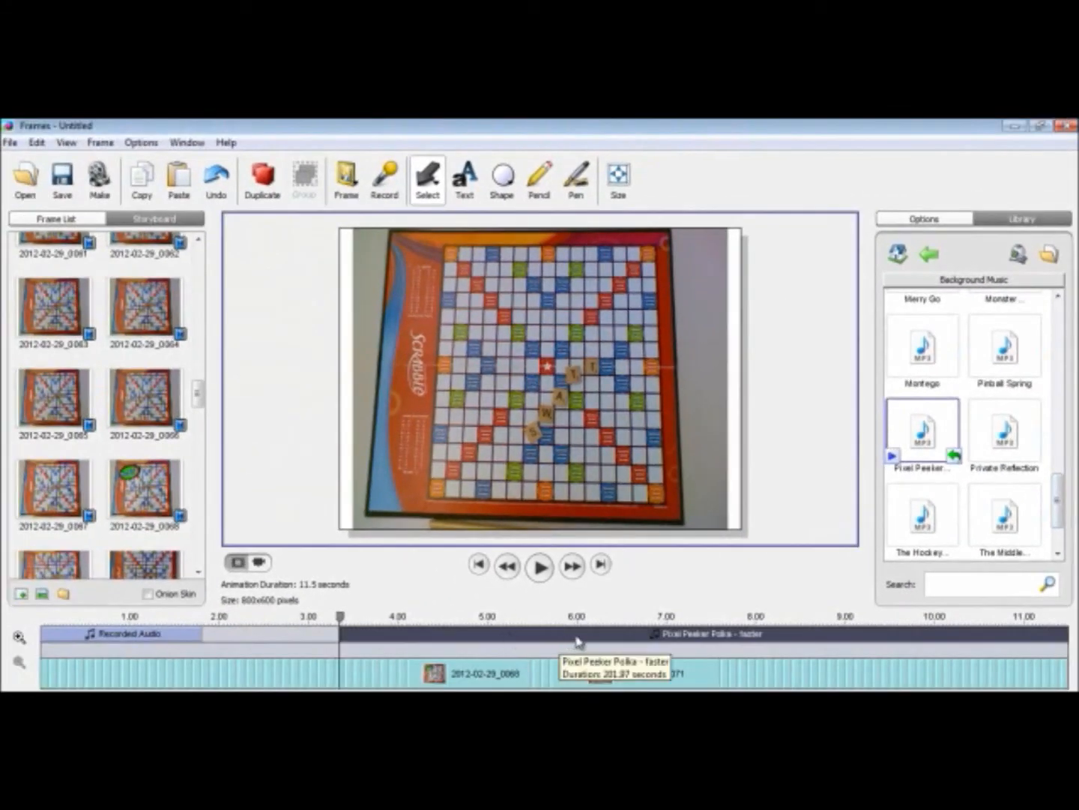
{"action": "left_click_drag", "start_coordinate": [592, 642], "coordinate": [294, 658]}
Step: Play the animation from the beginning with the narration and background music, stopping at the BAM! frame
{"action": "left_click", "coordinate": [479, 565]}
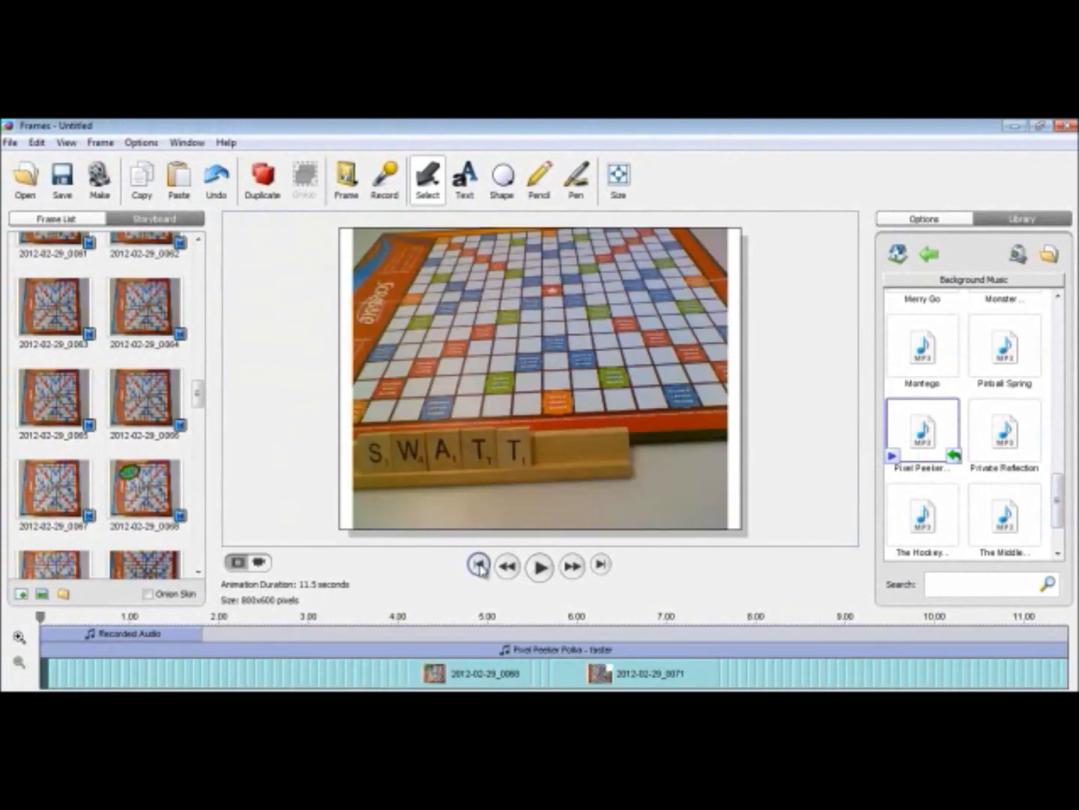
{"action": "left_click", "coordinate": [548, 575]}
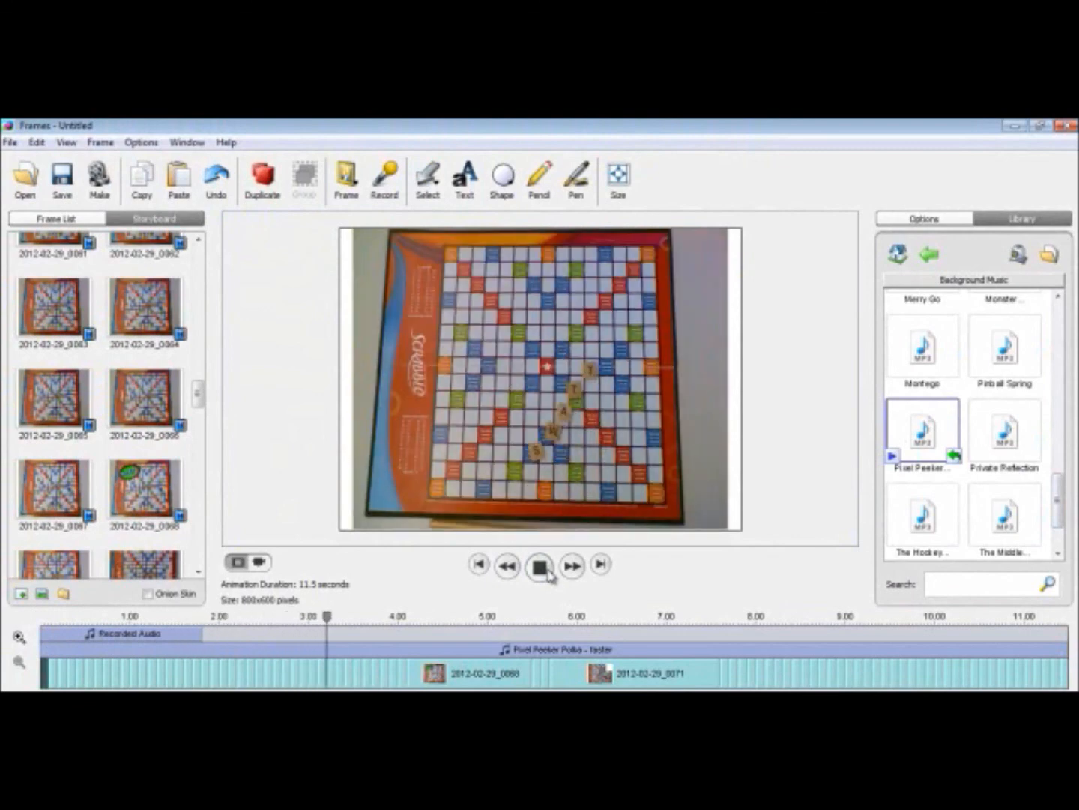
{"action": "left_click", "coordinate": [548, 575]}
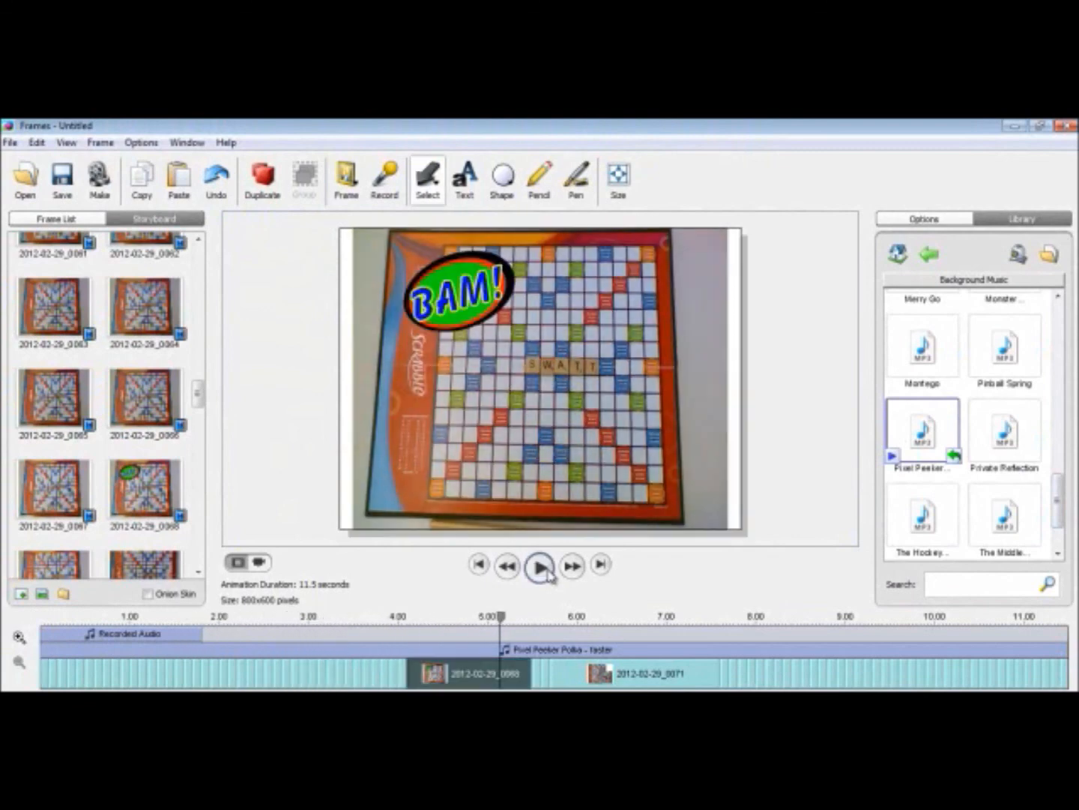